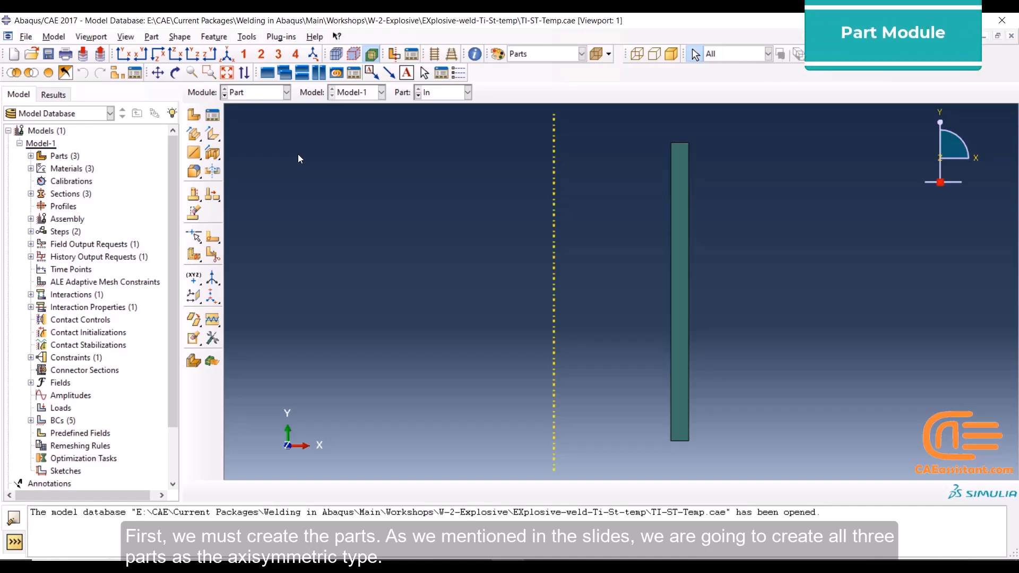
left_click(194, 115)
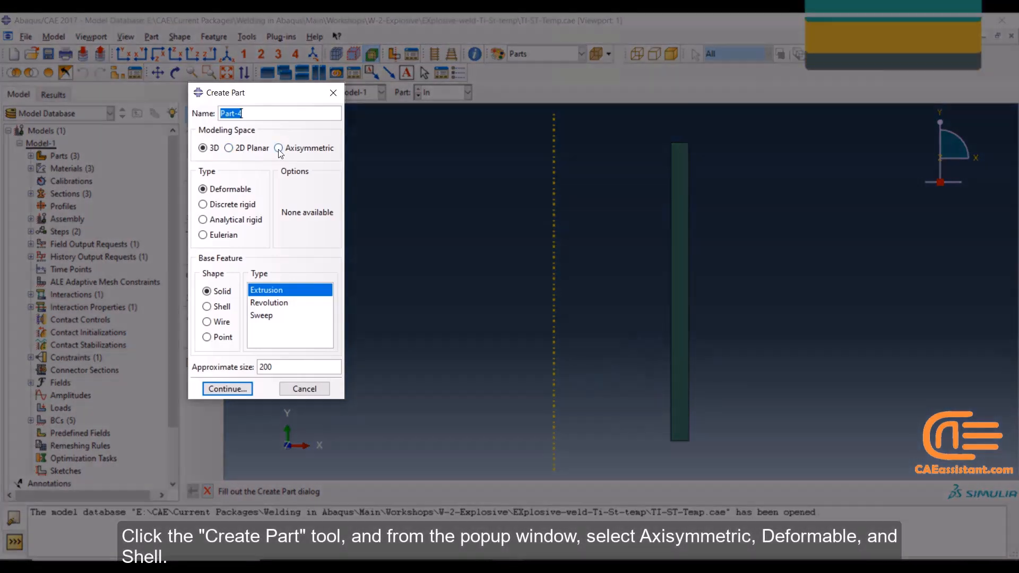
left_click(279, 148)
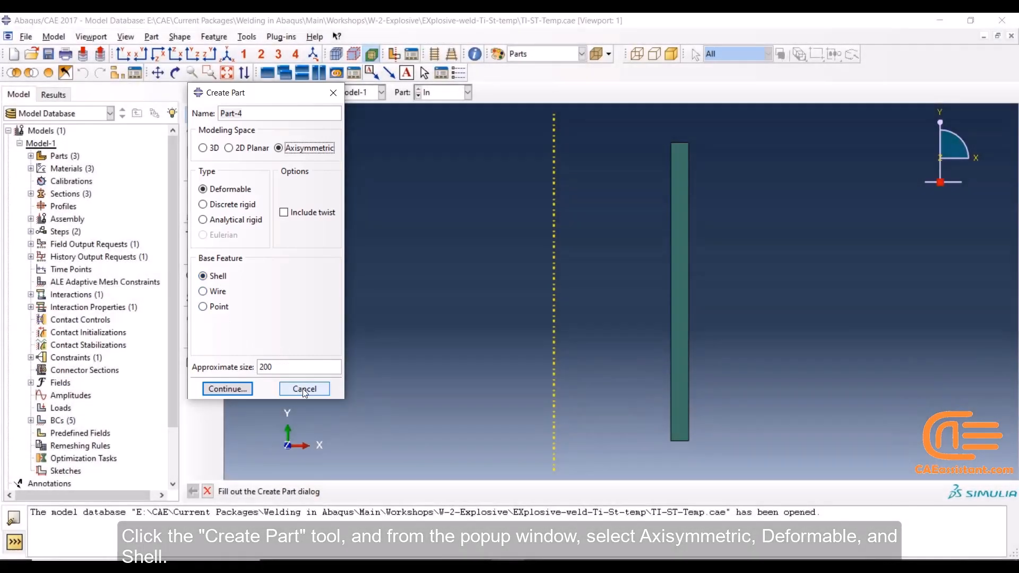
left_click(304, 388)
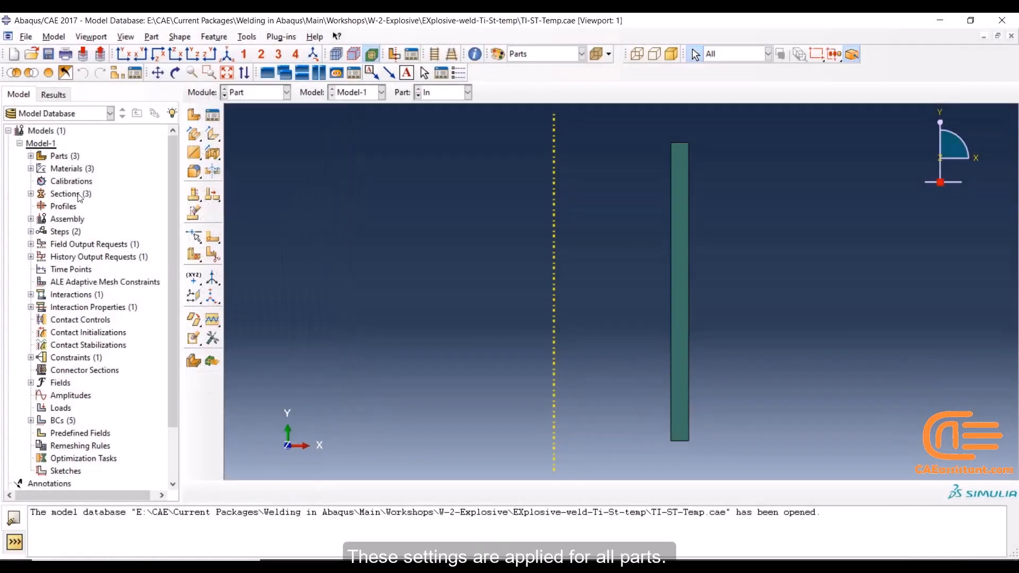
- Inspect the dimensions in the section sketch of part In's planar shell feature, leaving the sketch without changes
left_click(30, 156)
left_click(42, 168)
left_click(53, 181)
left_click(64, 195)
double_click(94, 206)
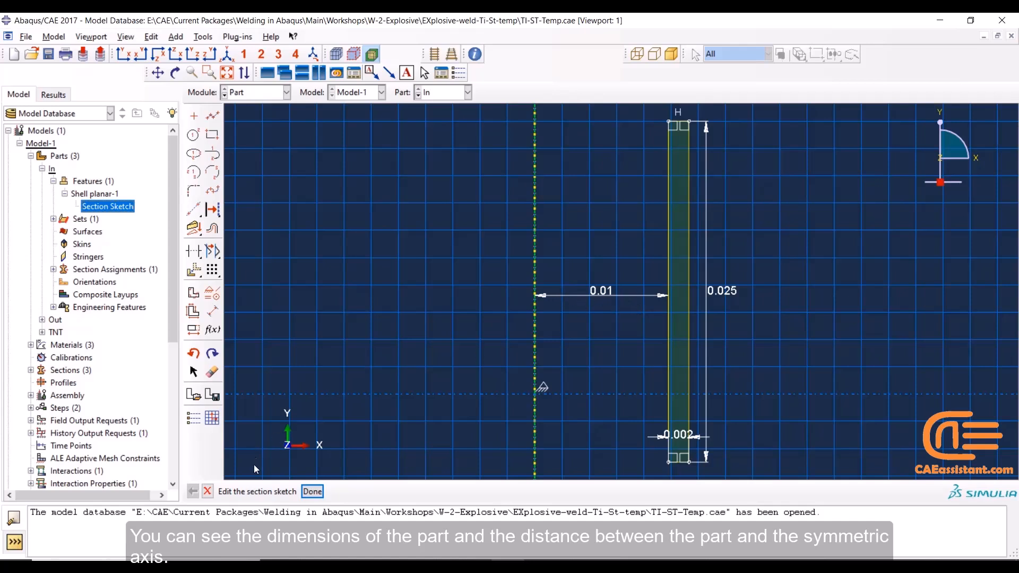
left_click(208, 492)
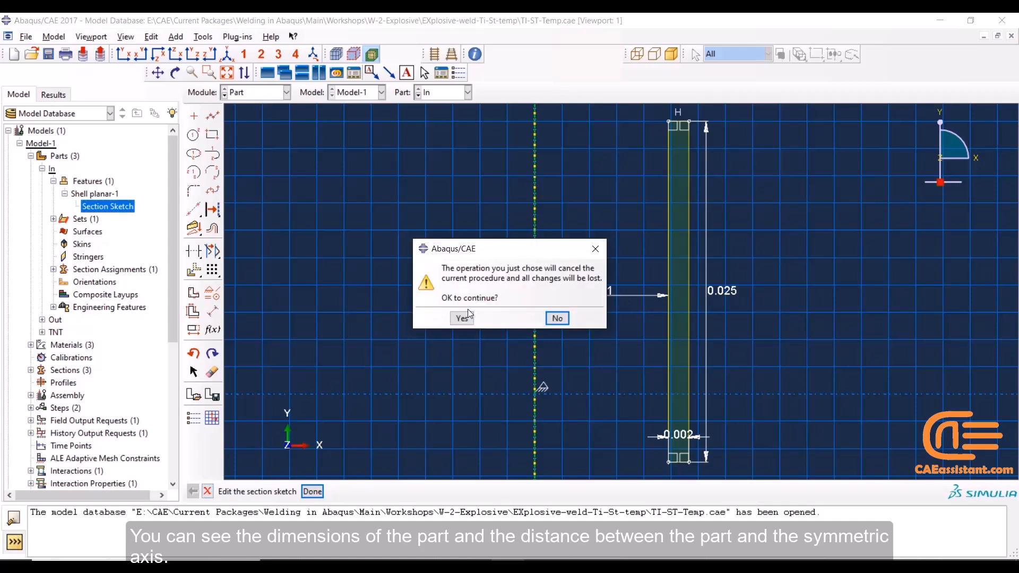
left_click(462, 316)
- Display the part Out and the part TNT one after the other in the Part module
left_click(434, 93)
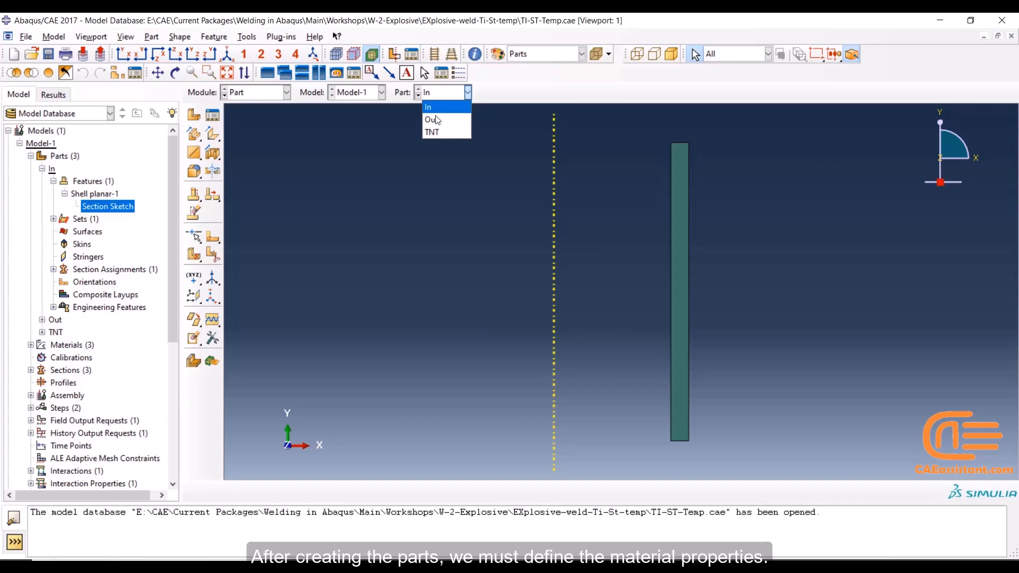
left_click(435, 116)
left_click(436, 93)
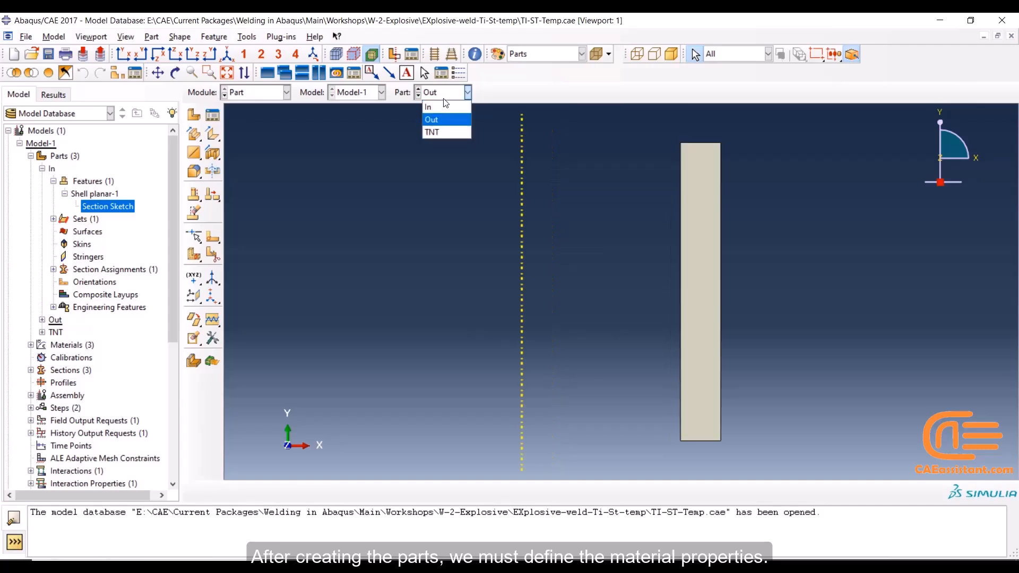
left_click(448, 131)
- Switch to the Property module and look over the defined materials, selecting Steel
left_click(287, 95)
left_click(275, 120)
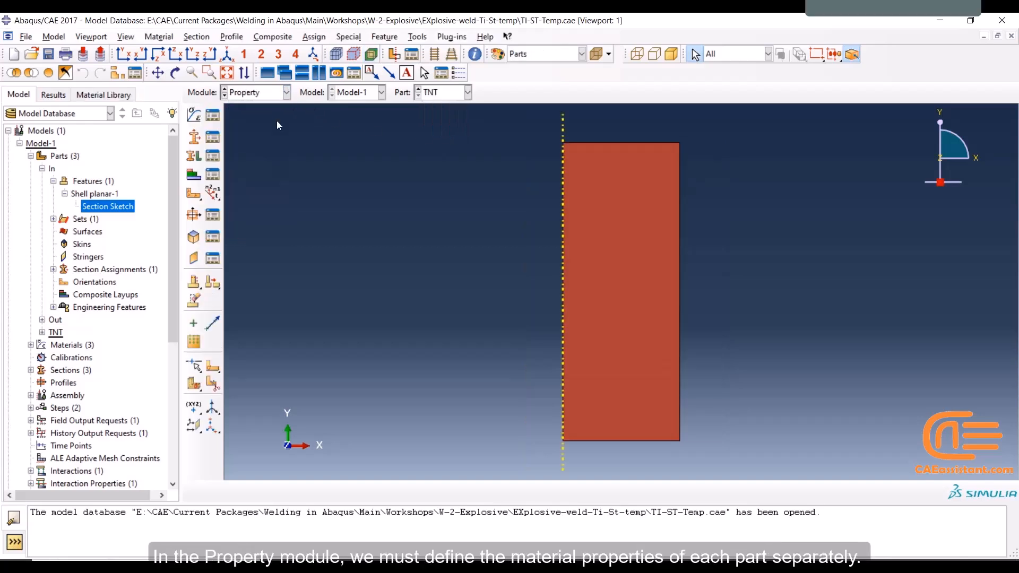
left_click(212, 118)
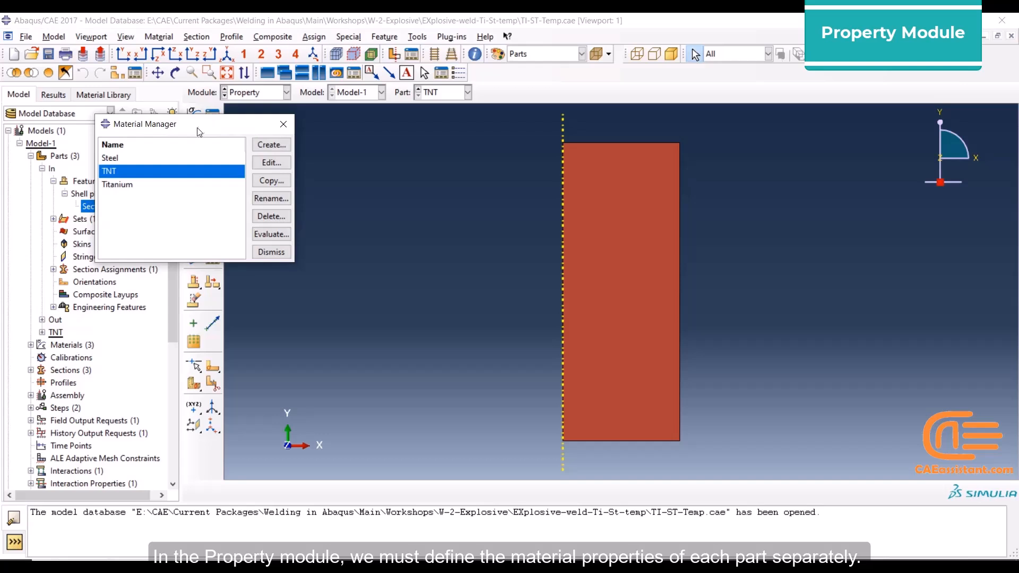
left_click(137, 159)
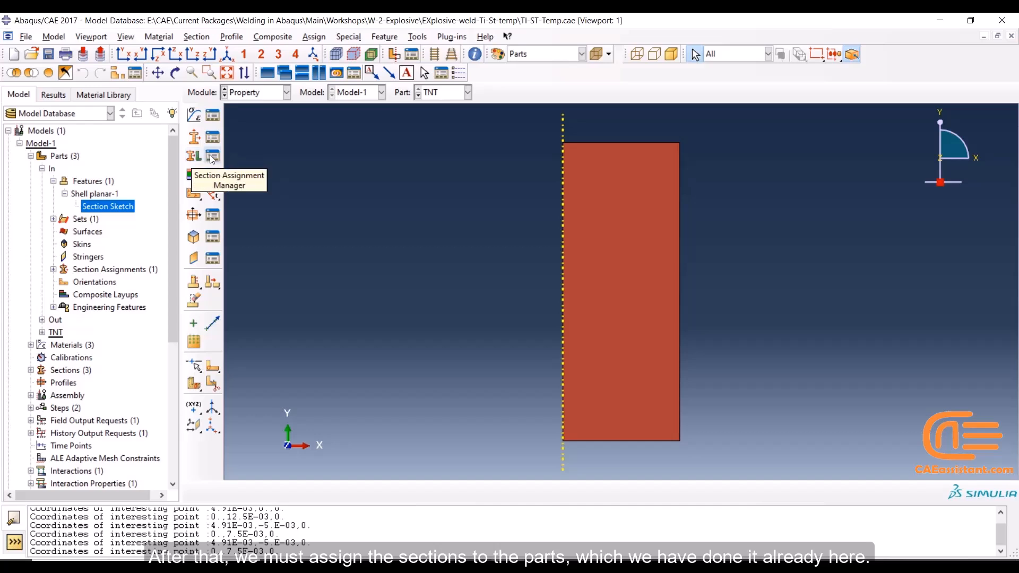
- Review the section assignments of the TNT and Out parts, with the model coloured by Property defaults
left_click(213, 157)
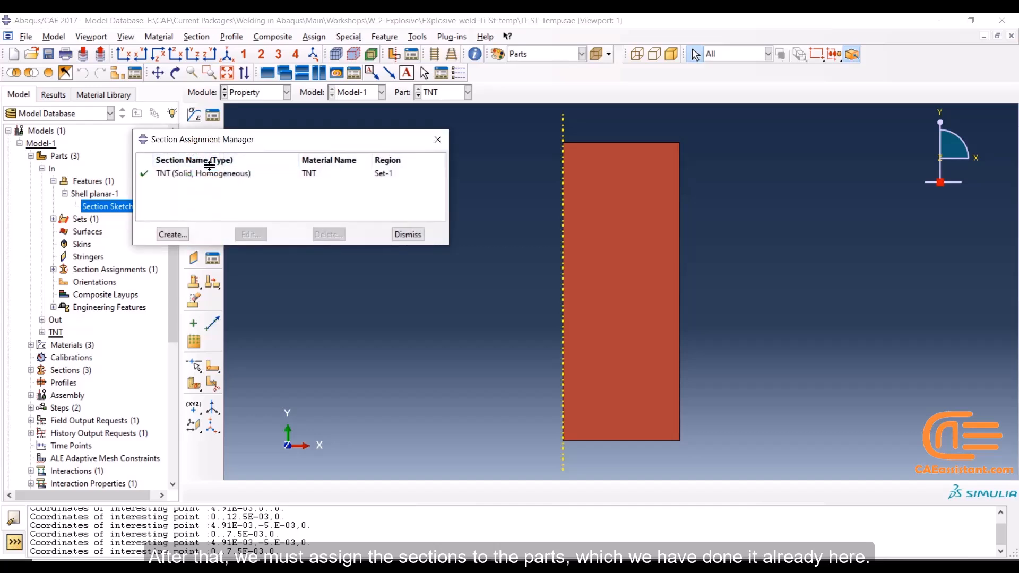
left_click(562, 57)
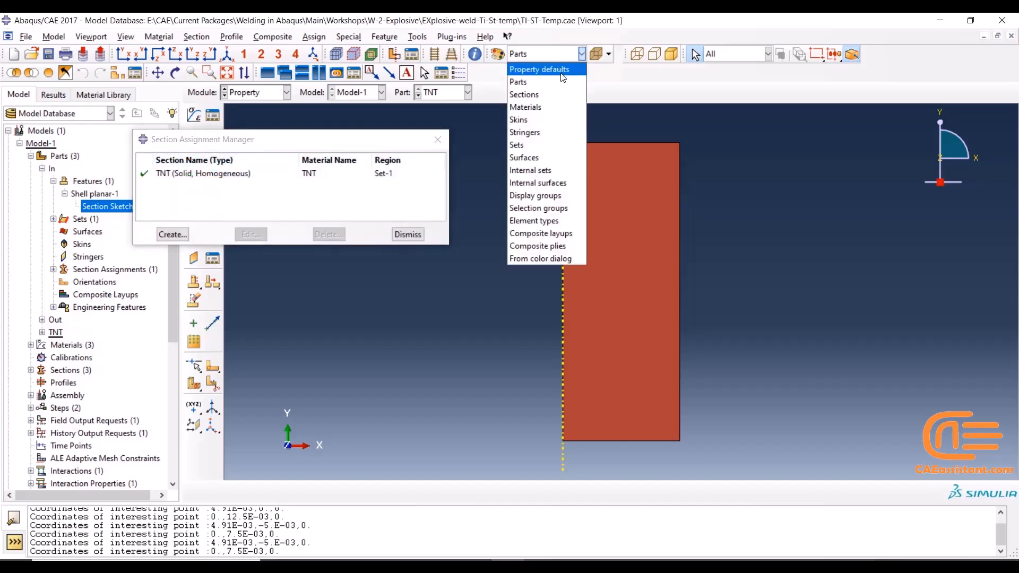
left_click(563, 67)
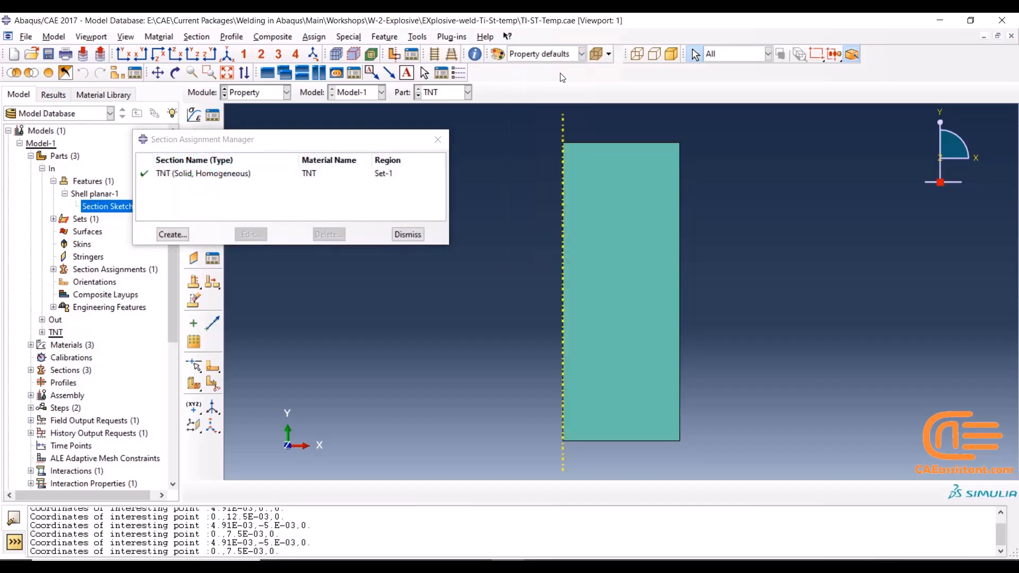
left_click(451, 94)
left_click(451, 117)
left_click(453, 97)
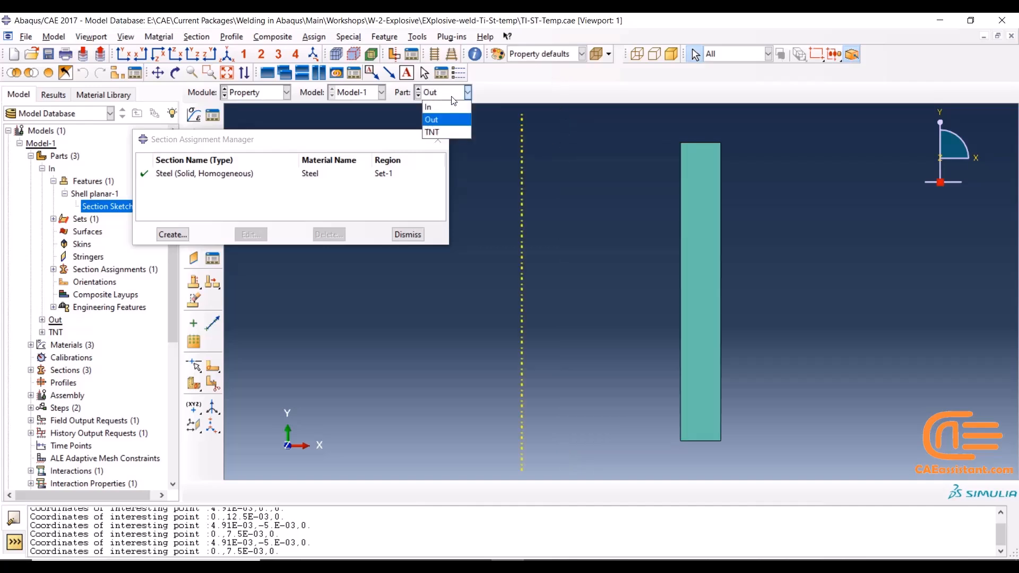
left_click(444, 132)
left_click(438, 141)
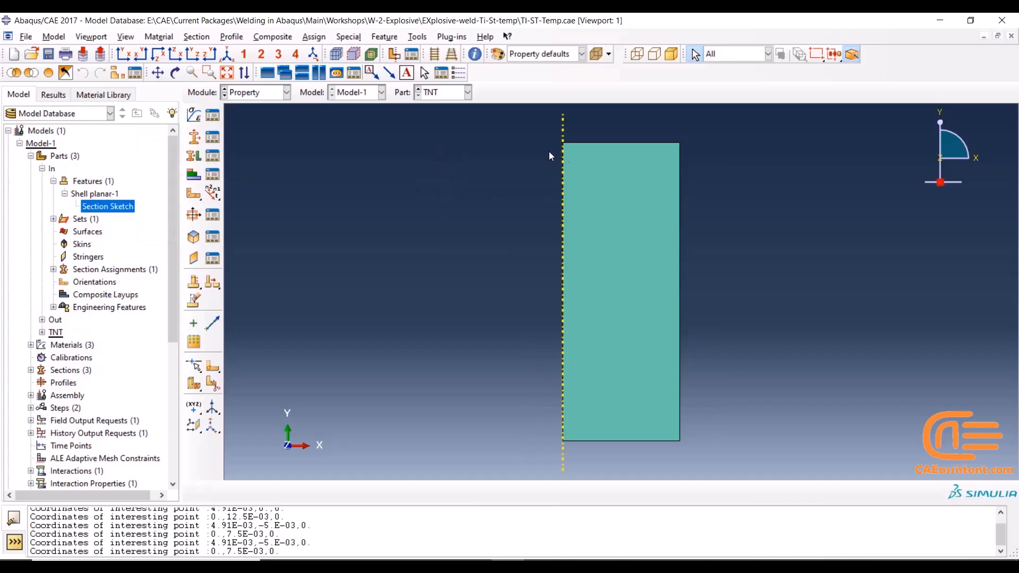
- Switch to the Assembly module to view the arrangement of the three part instances
left_click(283, 96)
left_click(283, 97)
left_click(265, 96)
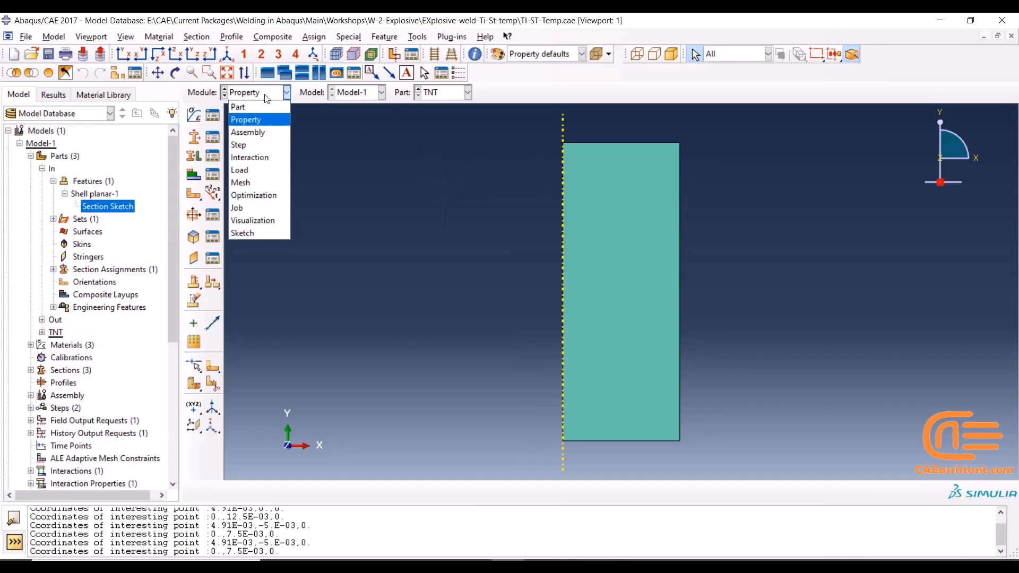
left_click(259, 130)
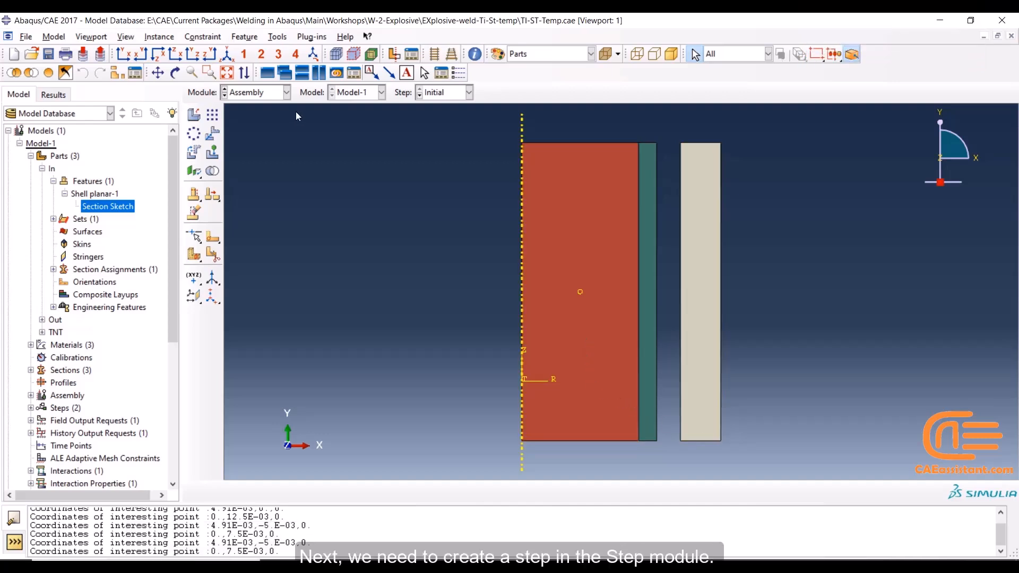
- In the Step module, look over the existing analysis steps and the procedure types offered for a new step, without creating one
left_click(261, 102)
left_click(259, 139)
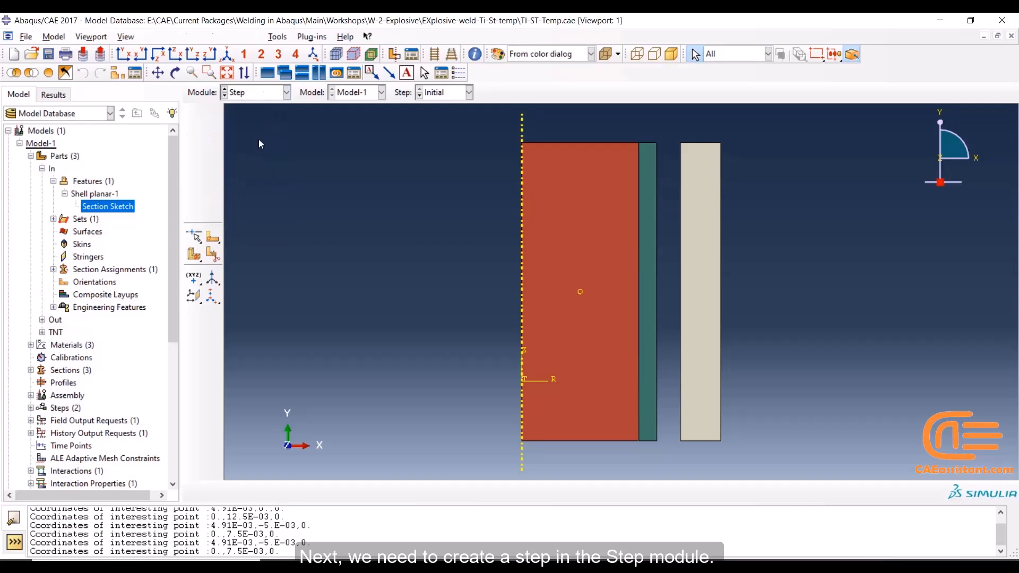
left_click(212, 113)
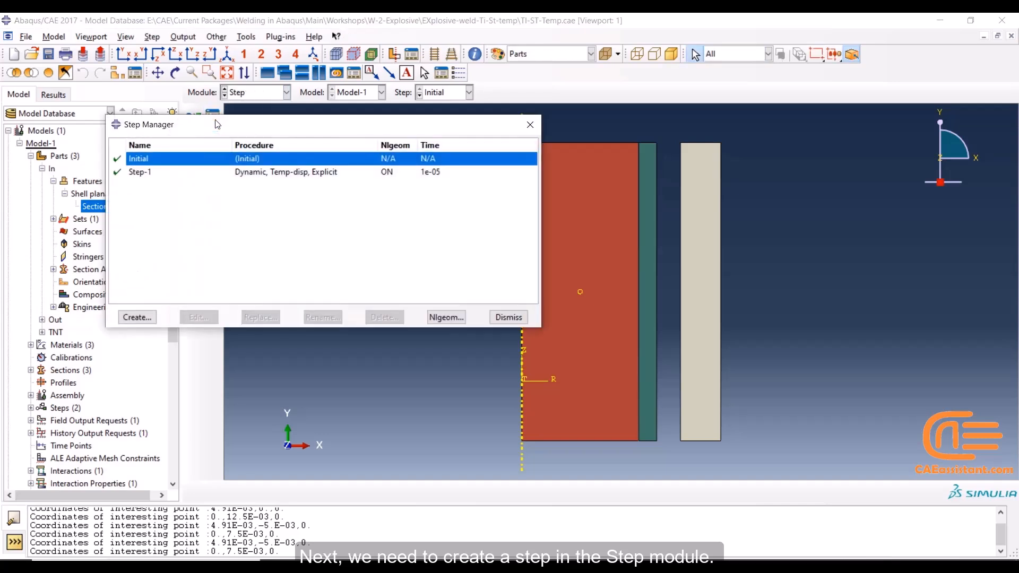
left_click_drag(217, 124, 171, 135)
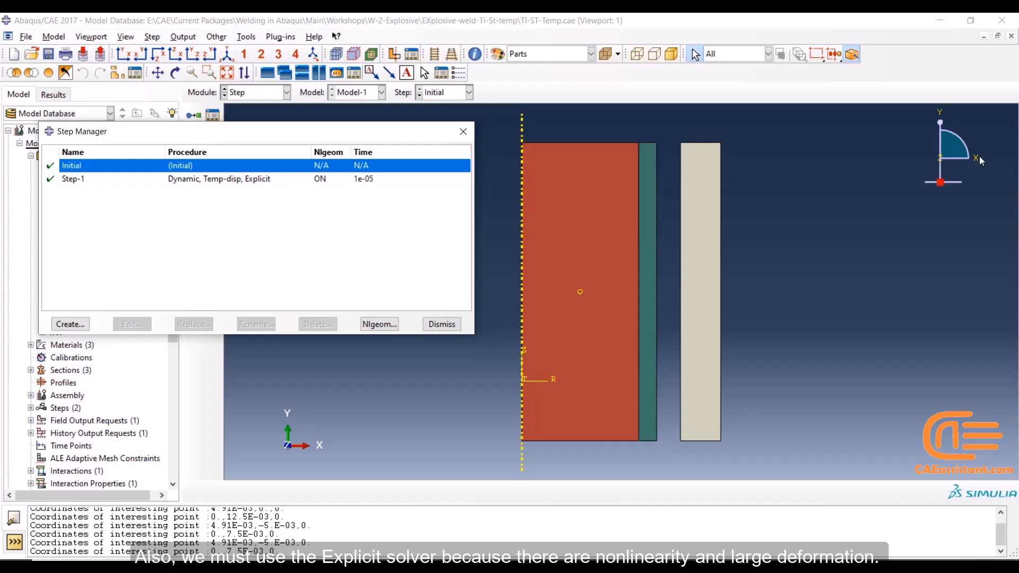
left_click(81, 325)
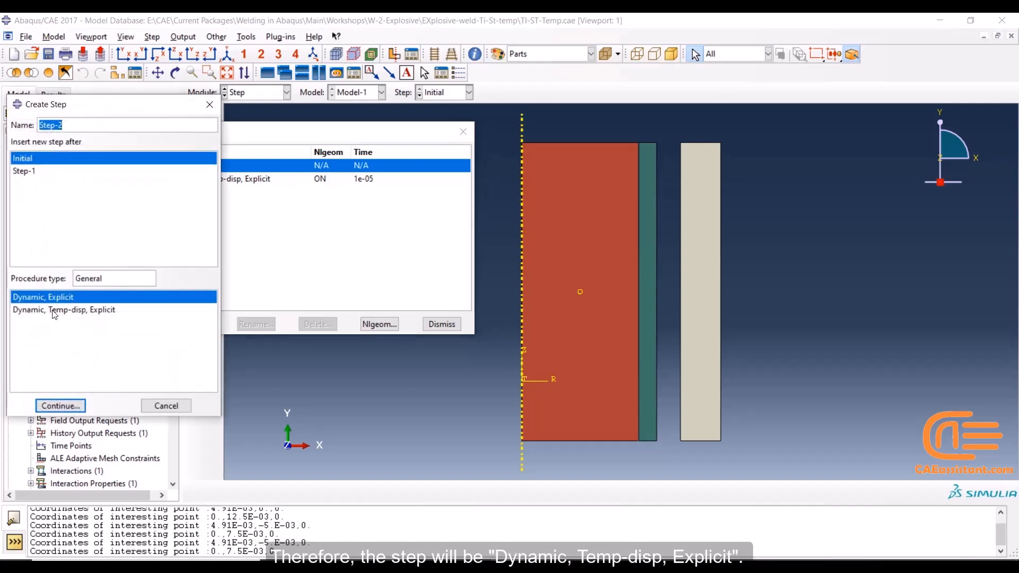
left_click(166, 406)
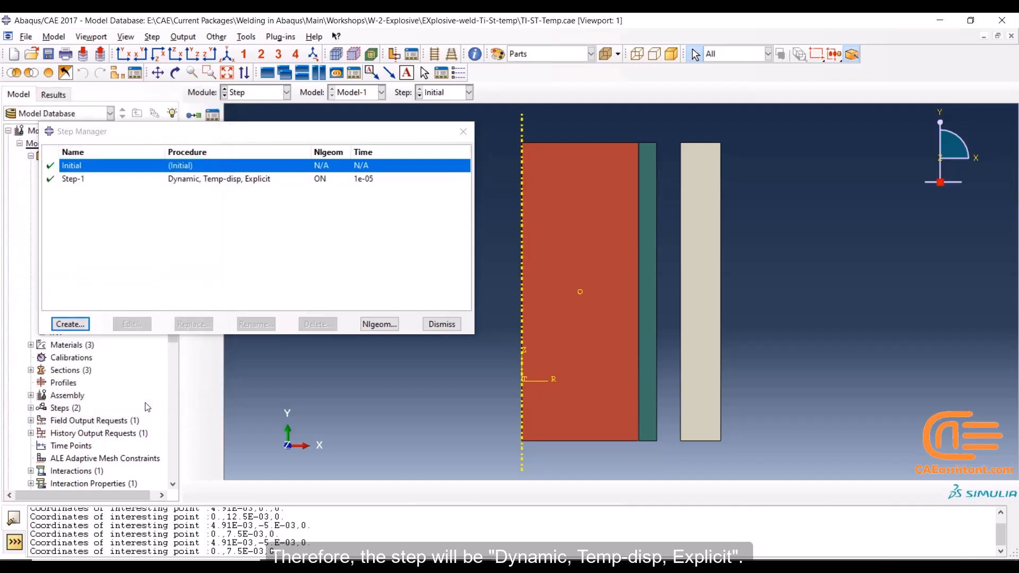
- Review the basic, incrementation, mass scaling and bulk viscosity settings of Step-1 without changing them
double_click(180, 179)
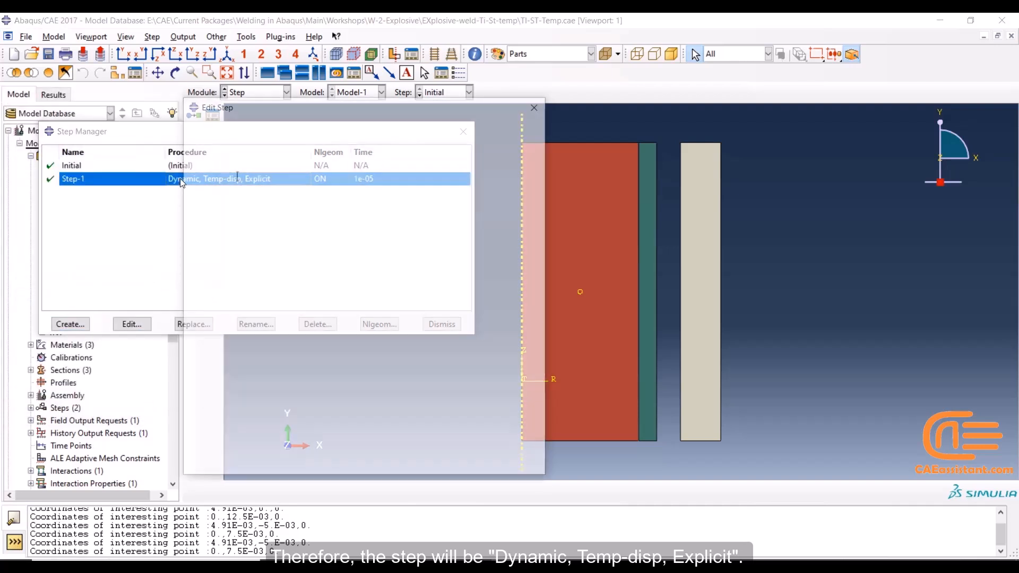
left_click_drag(312, 112, 171, 107)
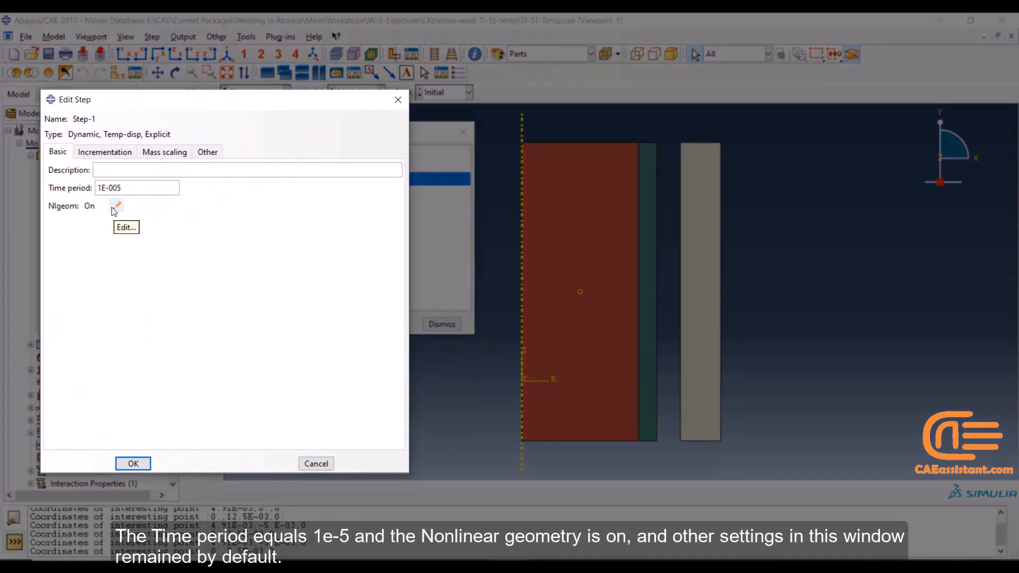
left_click(104, 153)
left_click(156, 154)
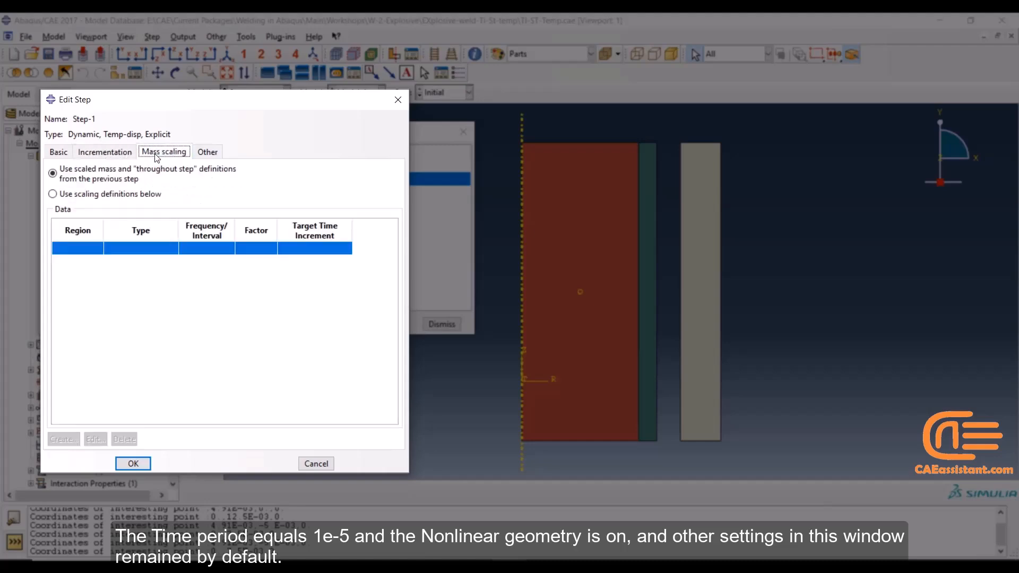
left_click(207, 152)
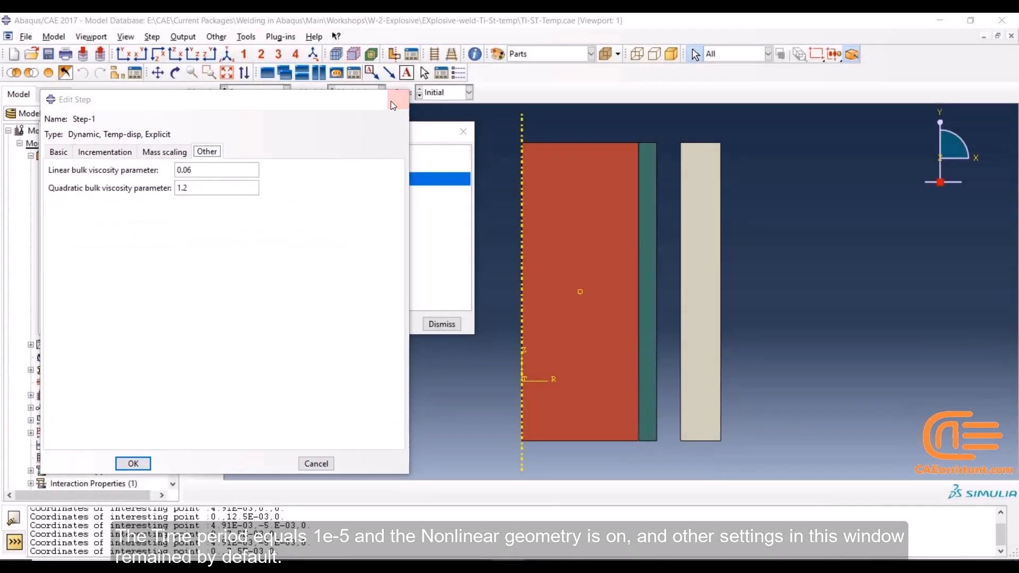
left_click(398, 100)
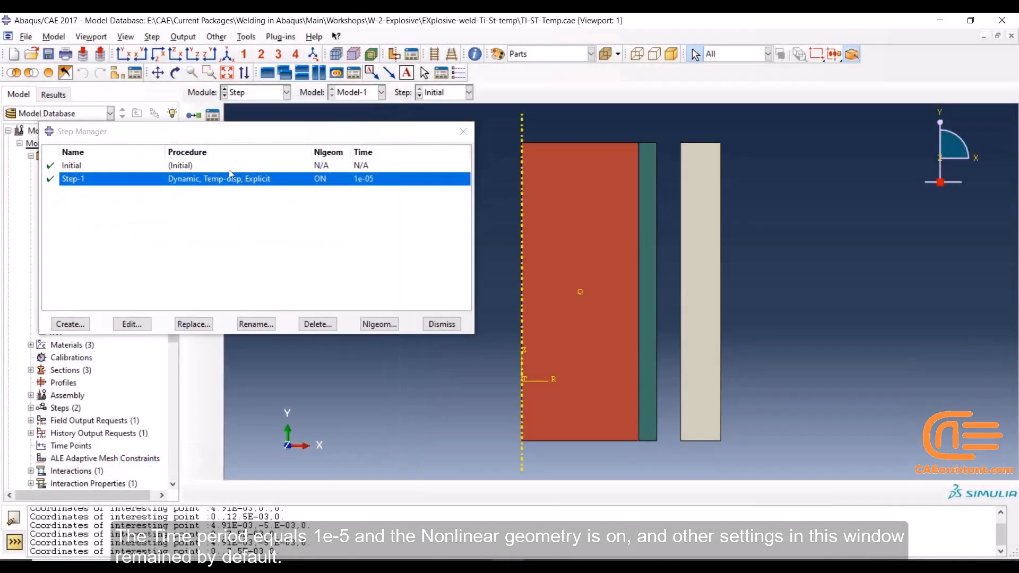
left_click(436, 323)
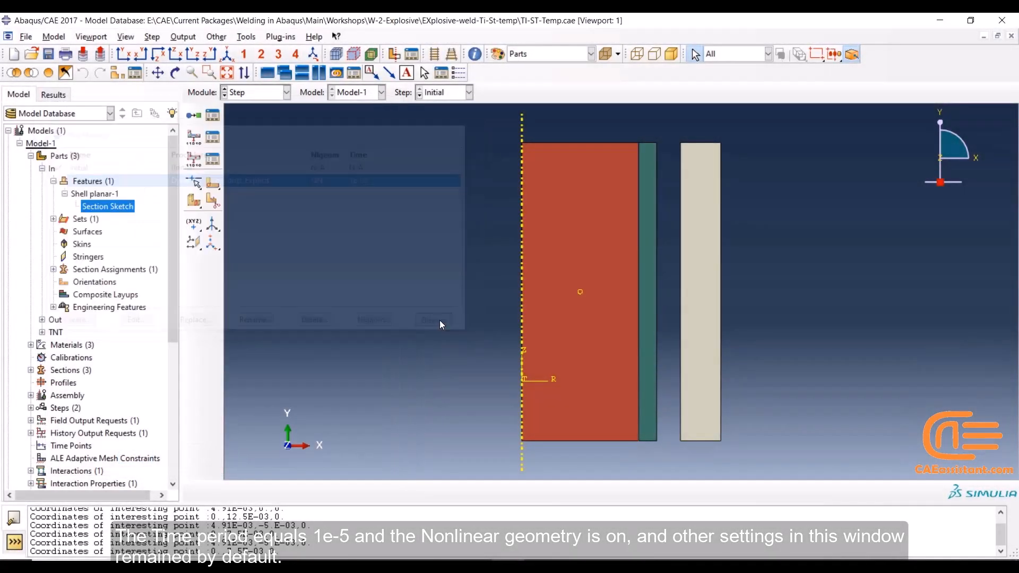
- Review the interval setting and selected output variables of field output request F-Output-1 without changing them
left_click(212, 138)
left_click(383, 221)
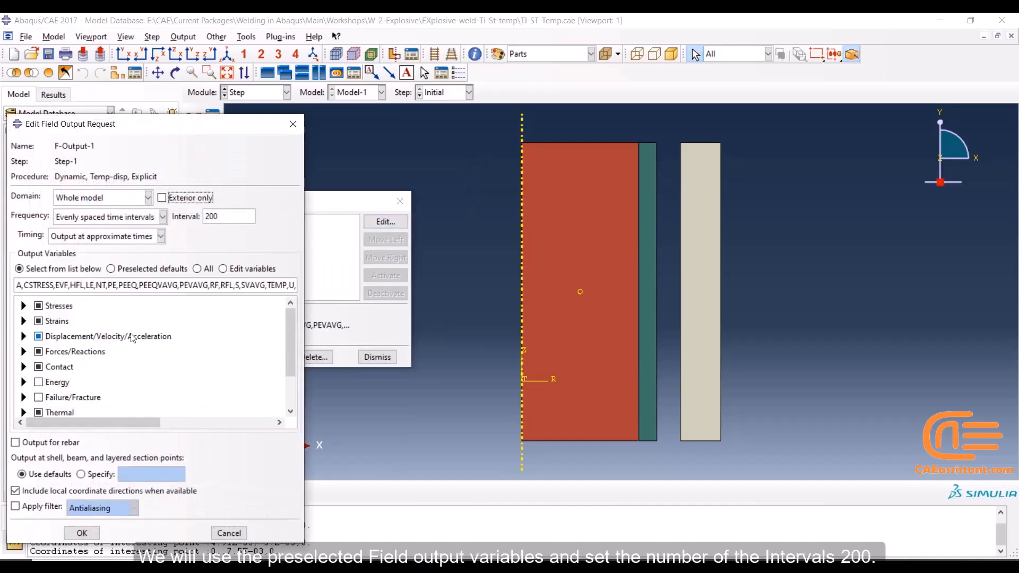
scroll(117, 356, "down", 1)
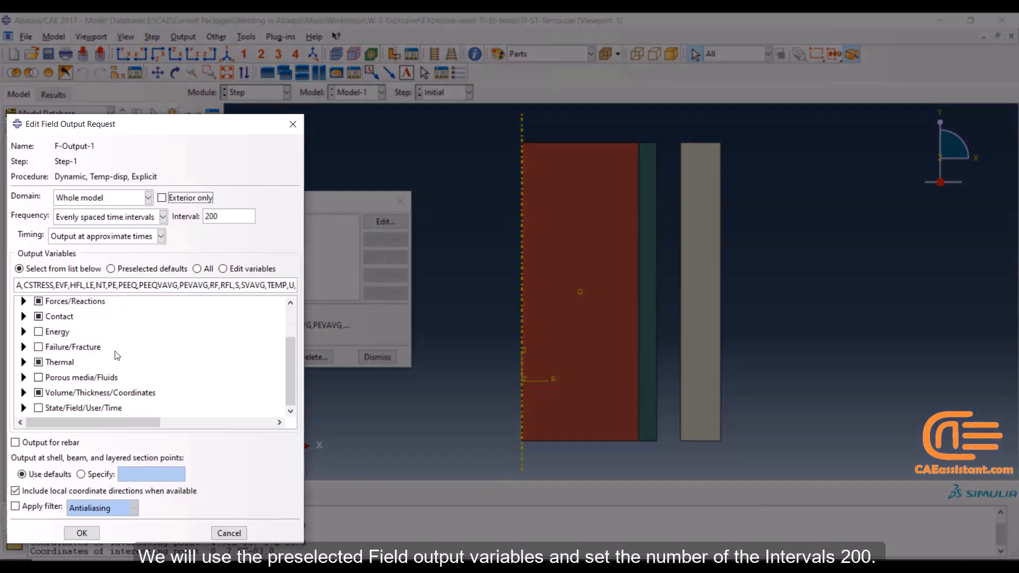
scroll(119, 345, "up", 1)
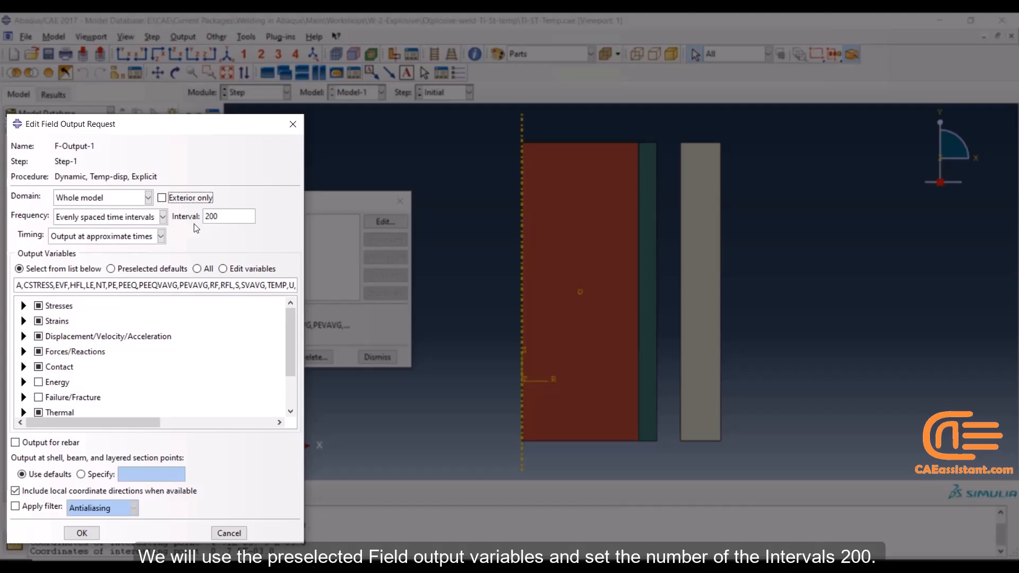
scroll(88, 354, "down", 1)
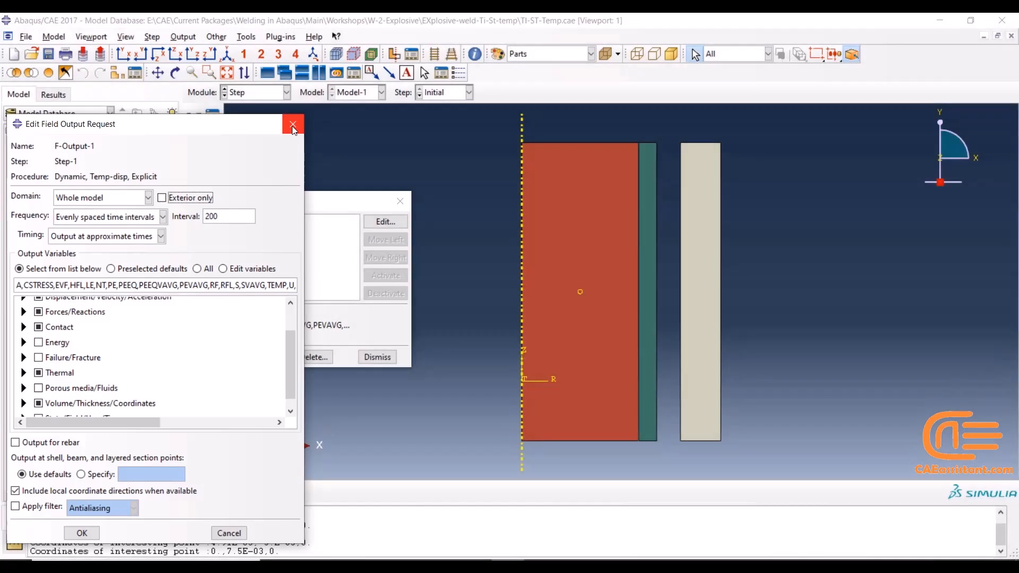
left_click(292, 125)
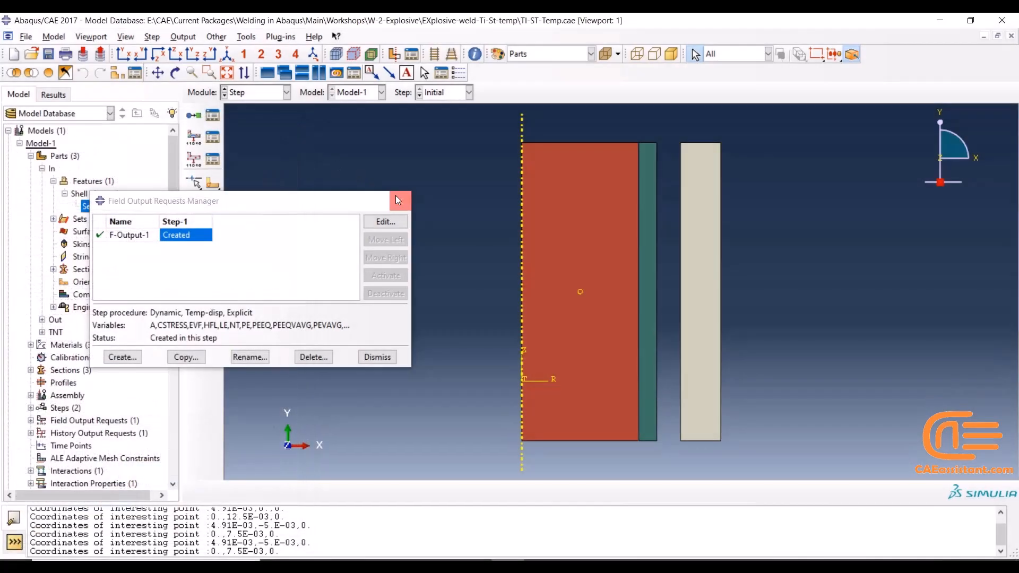
left_click(400, 201)
- Switch to the Interaction module
left_click(253, 93)
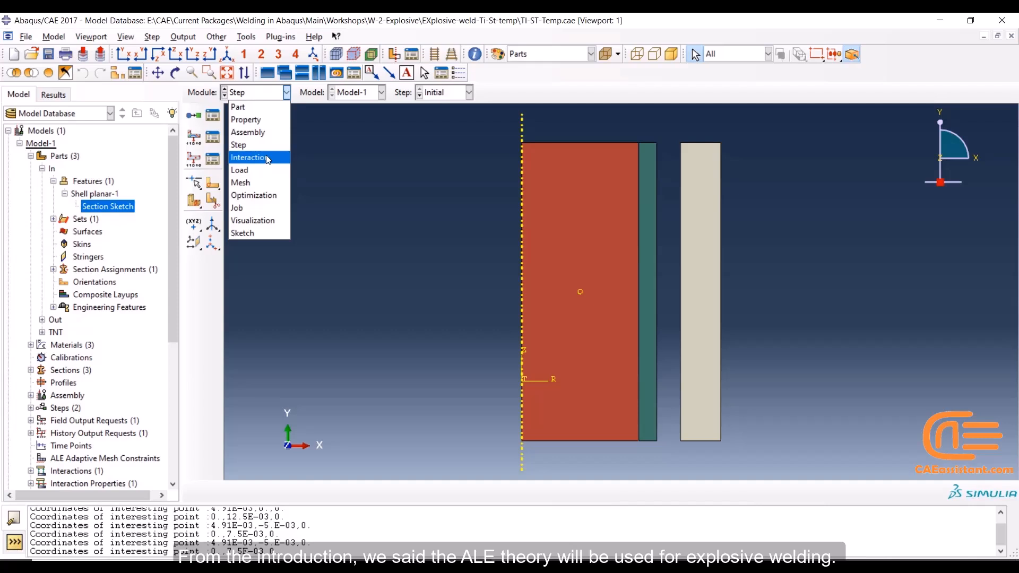
left_click(267, 158)
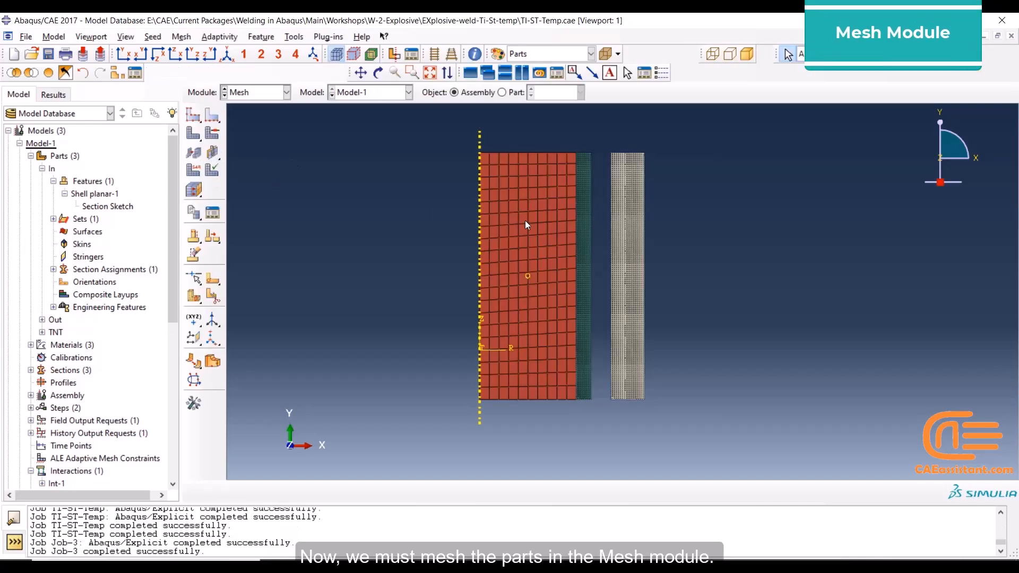
- Review the global seed size of the titanium and steel part instances together without changing it
scroll(591, 149, "up", 5)
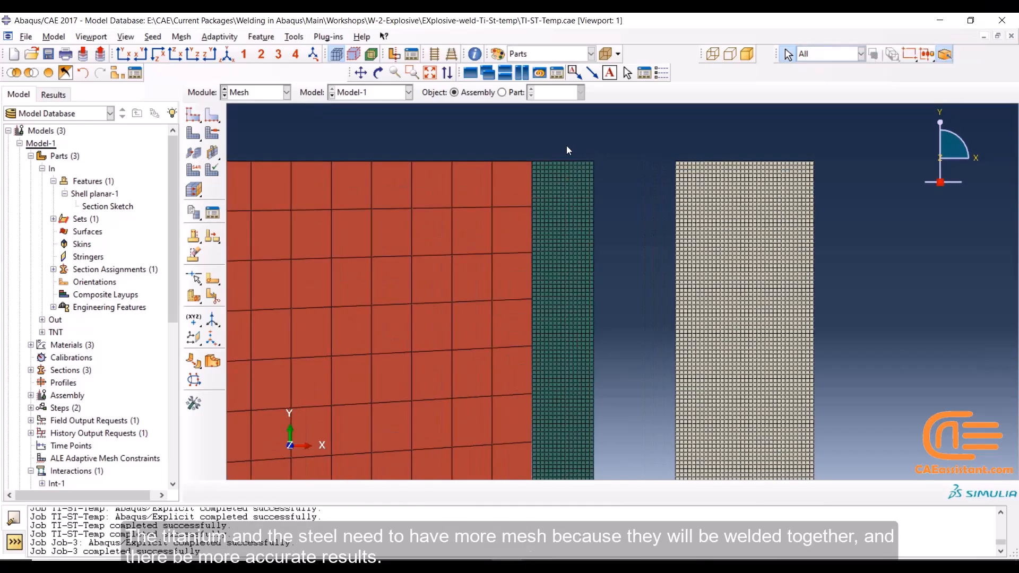
left_click(501, 92)
left_click(478, 93)
left_click(193, 115)
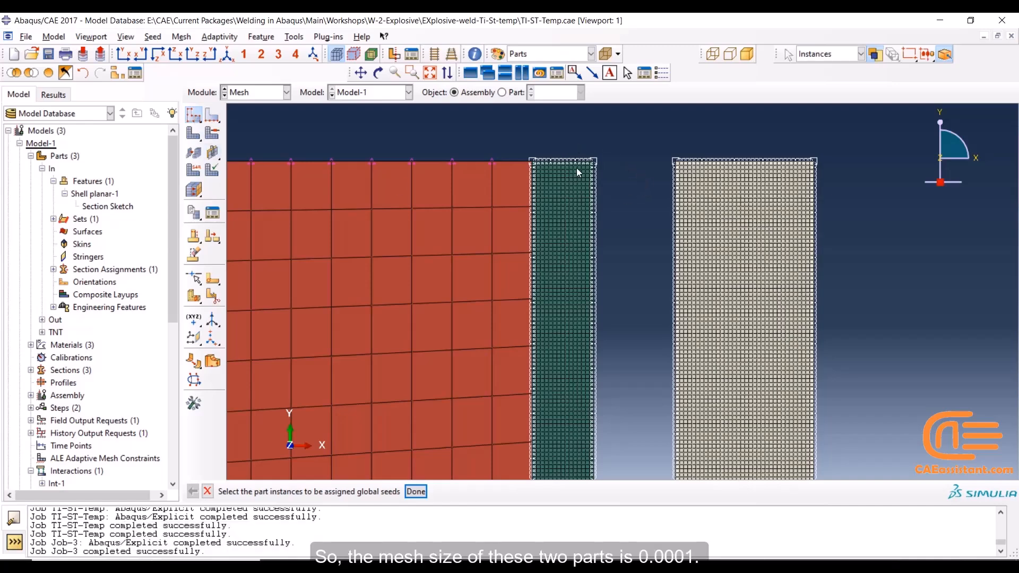
left_click(592, 180)
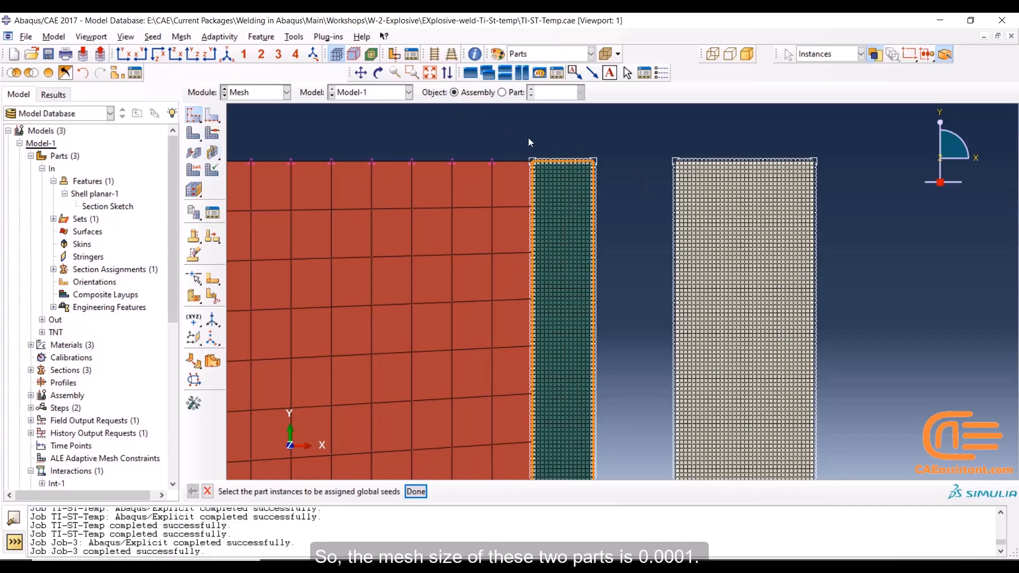
left_click(191, 115)
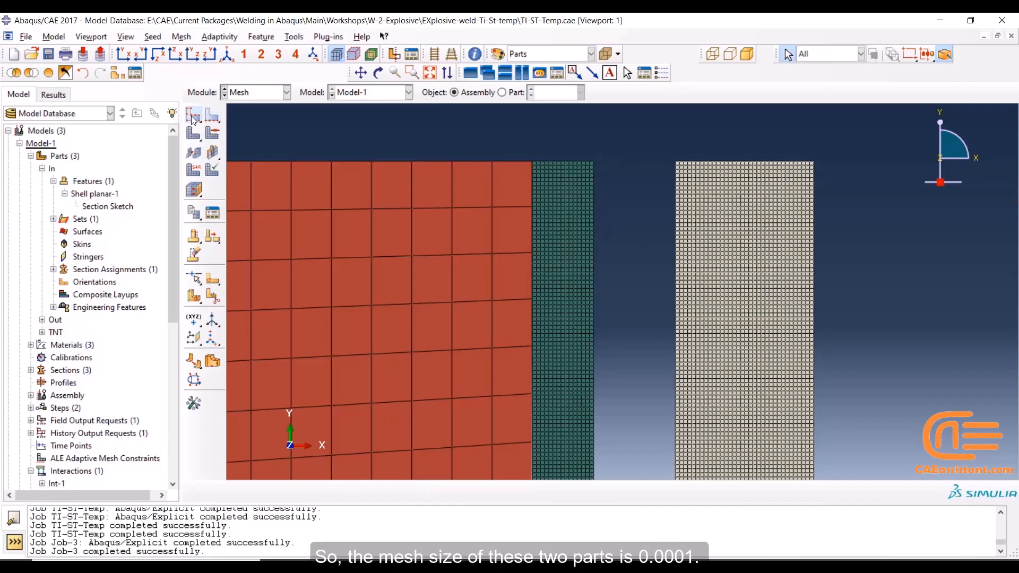
left_click_drag(724, 135, 575, 201)
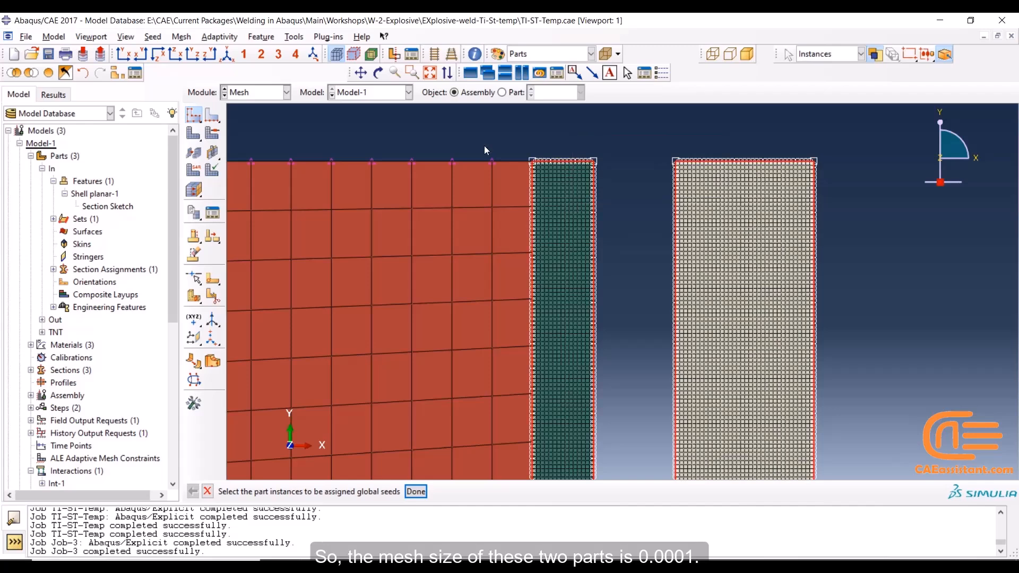
middle_click(484, 145)
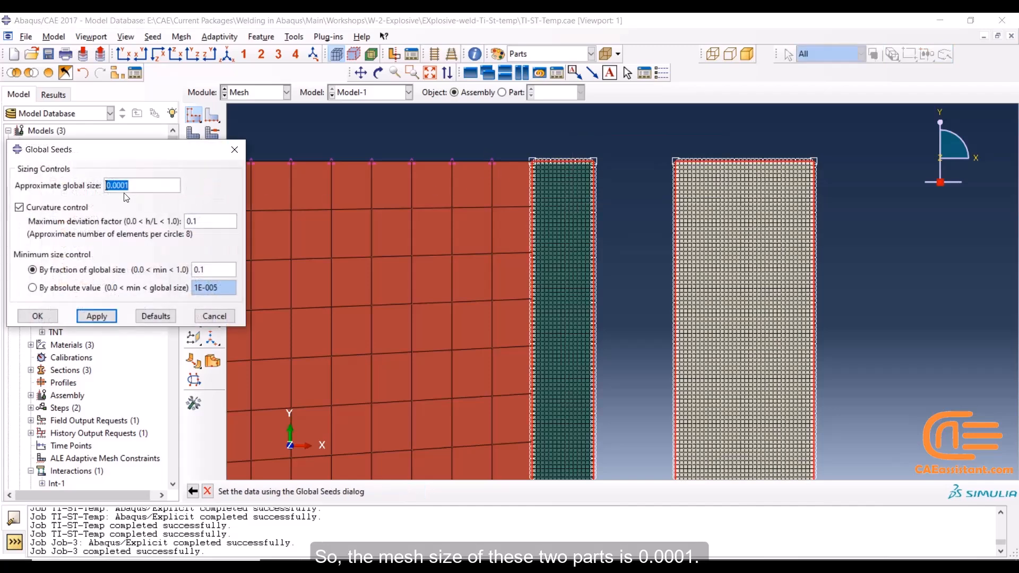
left_click(233, 150)
- Review the local seed settings on the upper edge of the TNT part without changing them
scroll(315, 180, "down", 1)
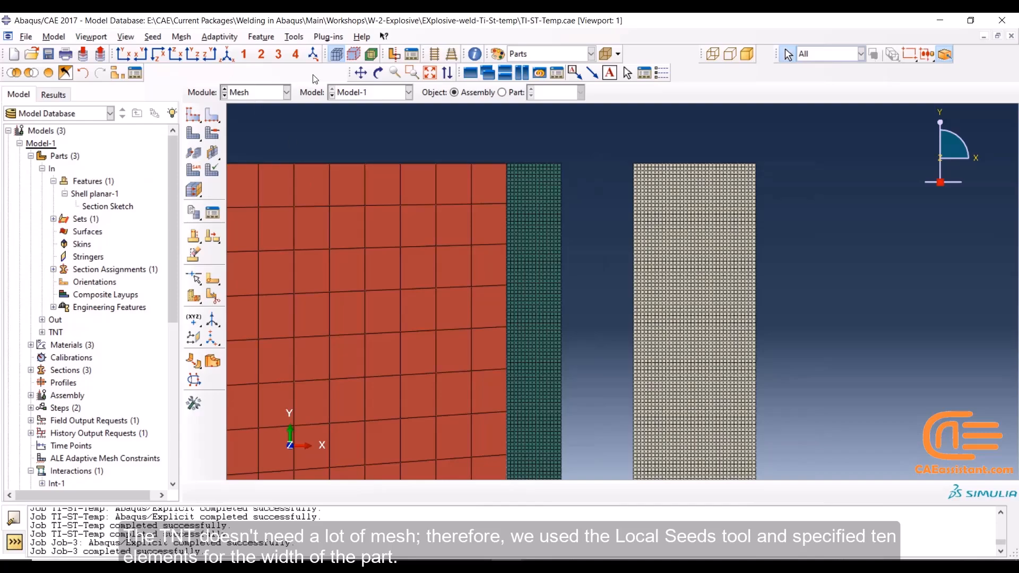
left_click(429, 73)
scroll(581, 144, "up", 5)
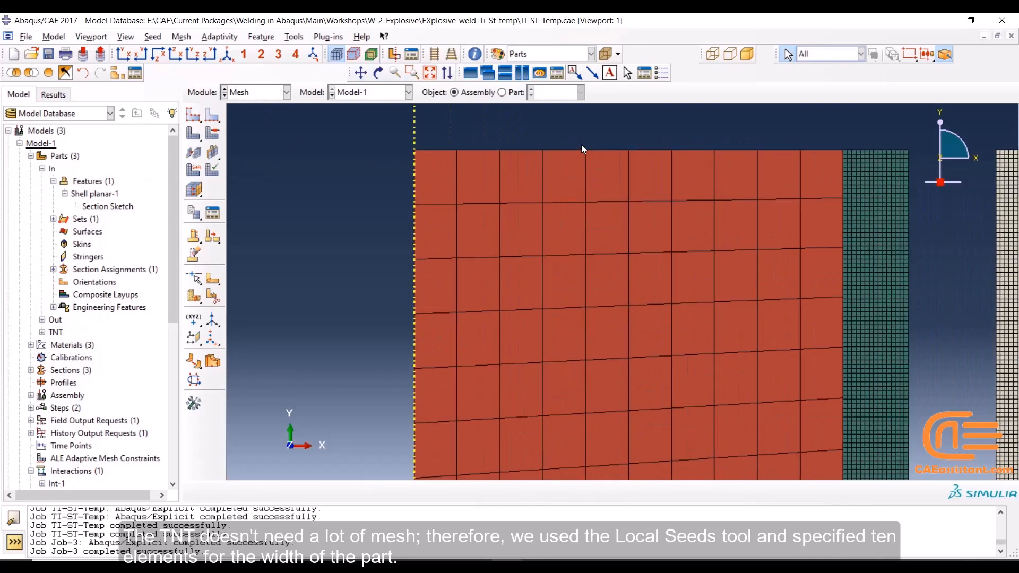
left_click(212, 114)
left_click(651, 154)
middle_click(530, 122)
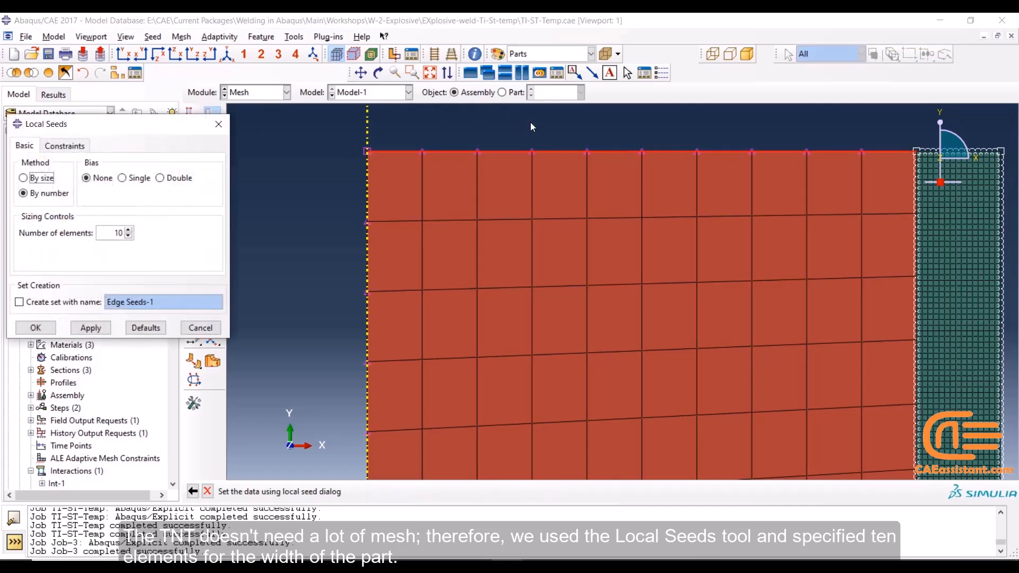
left_click(218, 123)
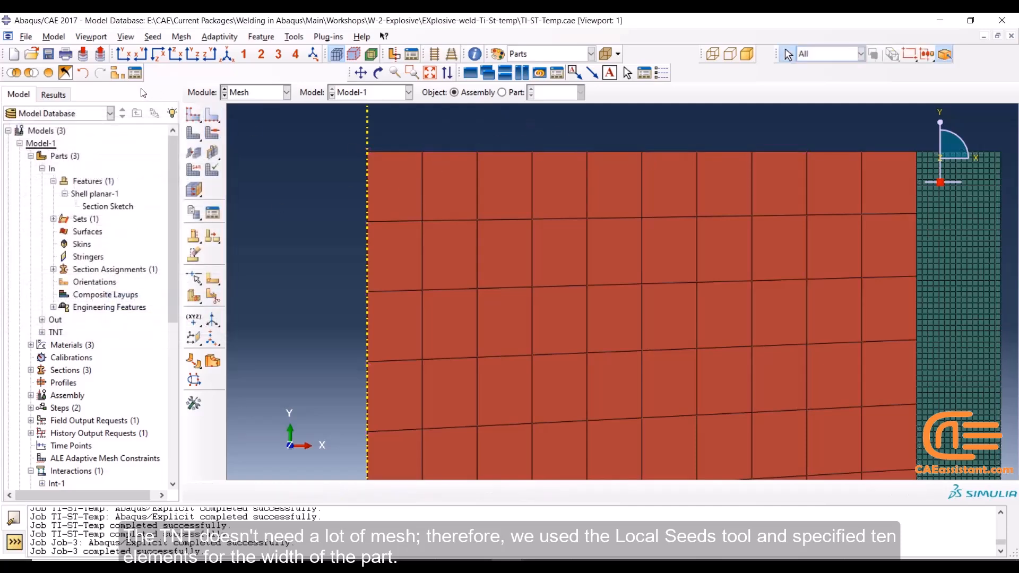
left_click(430, 73)
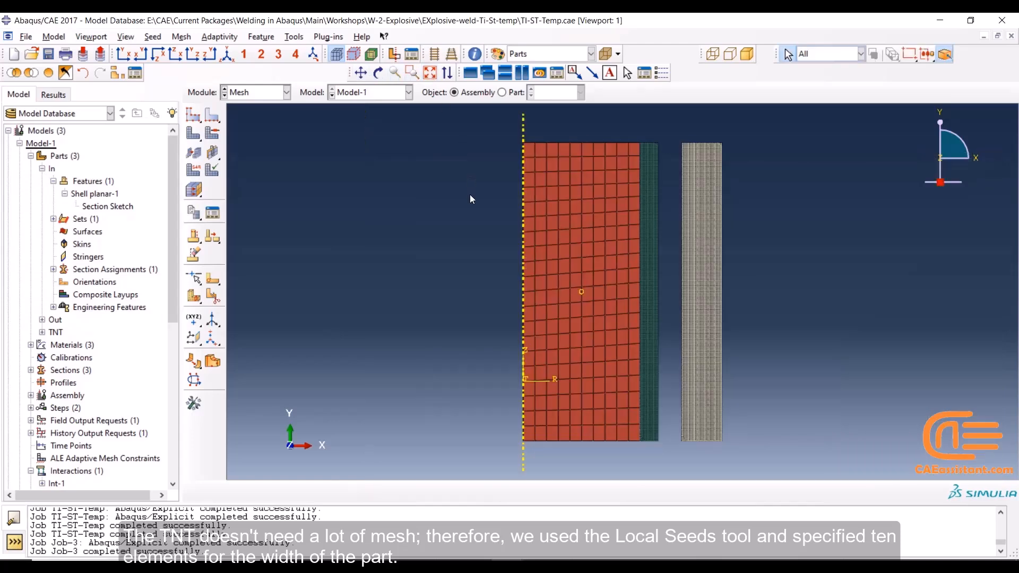
- Check the element type assigned to all three part instances together, leaving the assignment as it is
left_click(261, 95)
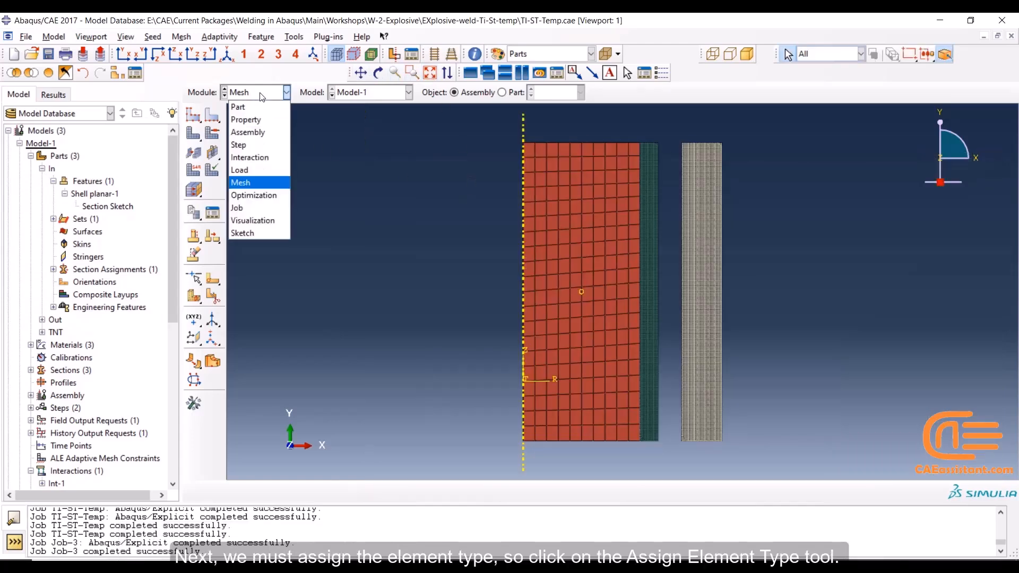
left_click(261, 95)
left_click_drag(528, 133, 775, 229)
middle_click(773, 229)
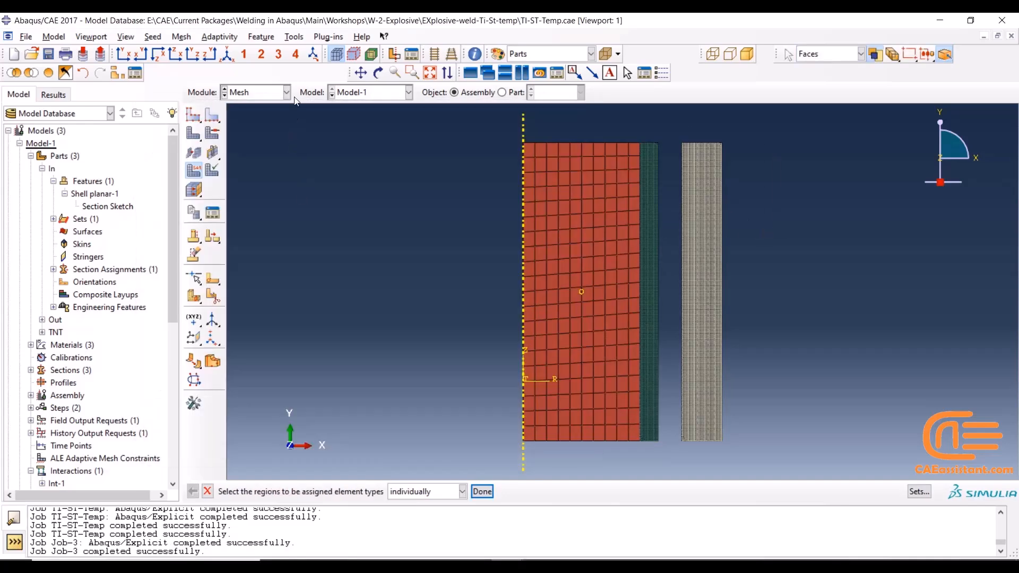
- Switch to the Job module and look over the available models and the jobs created for them
left_click(286, 92)
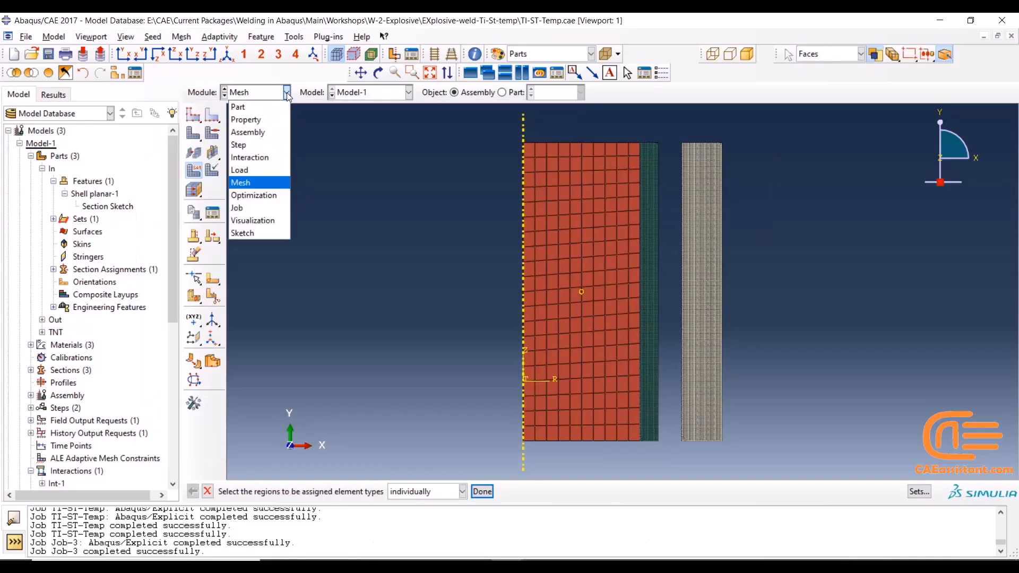
left_click(262, 208)
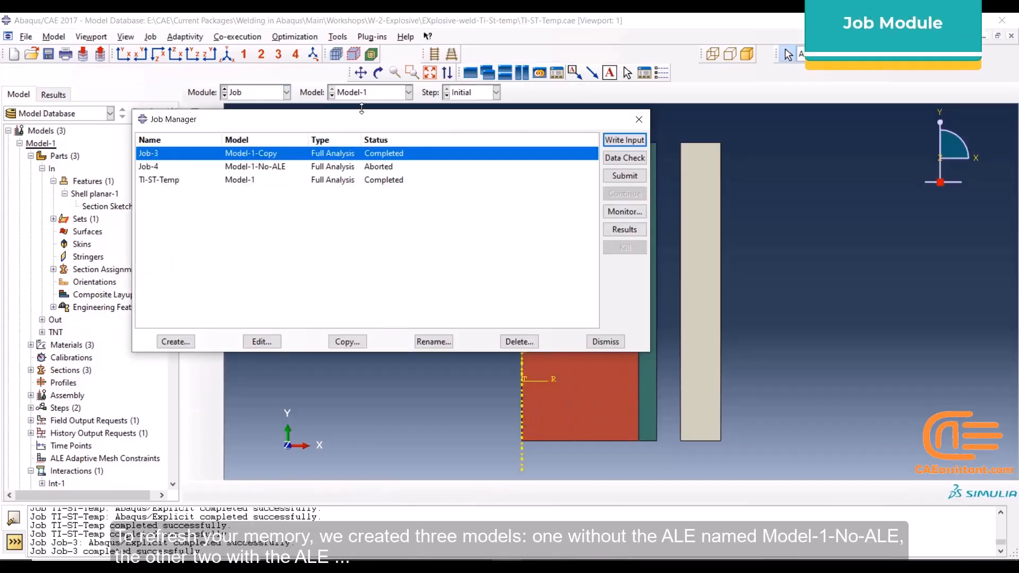
left_click(369, 93)
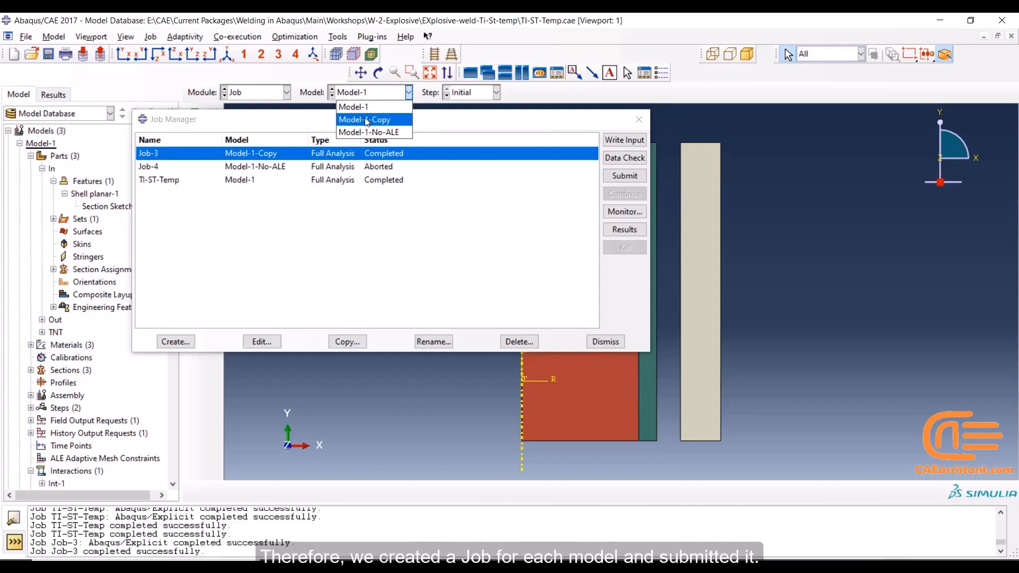
left_click(297, 123)
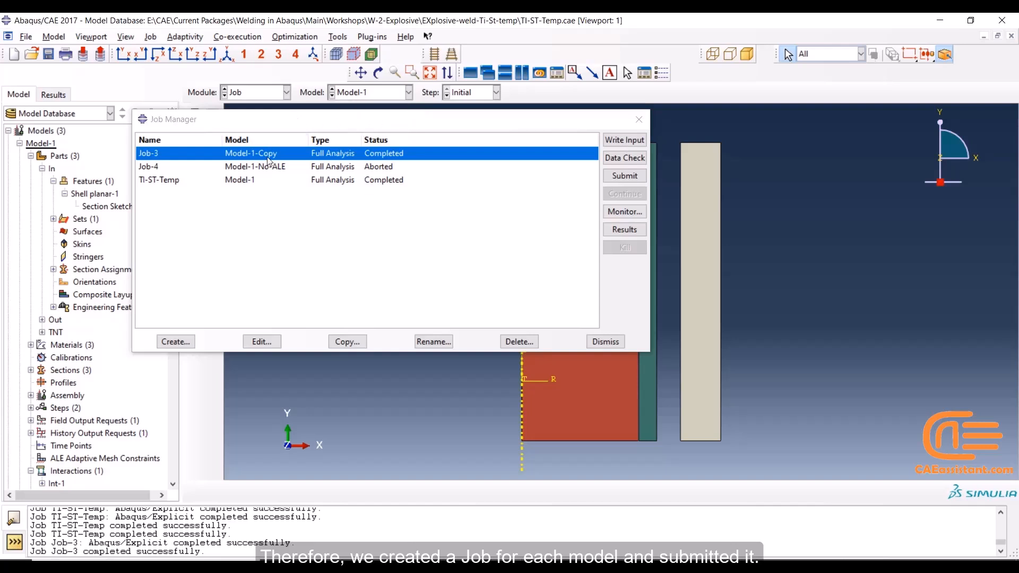
left_click(220, 180)
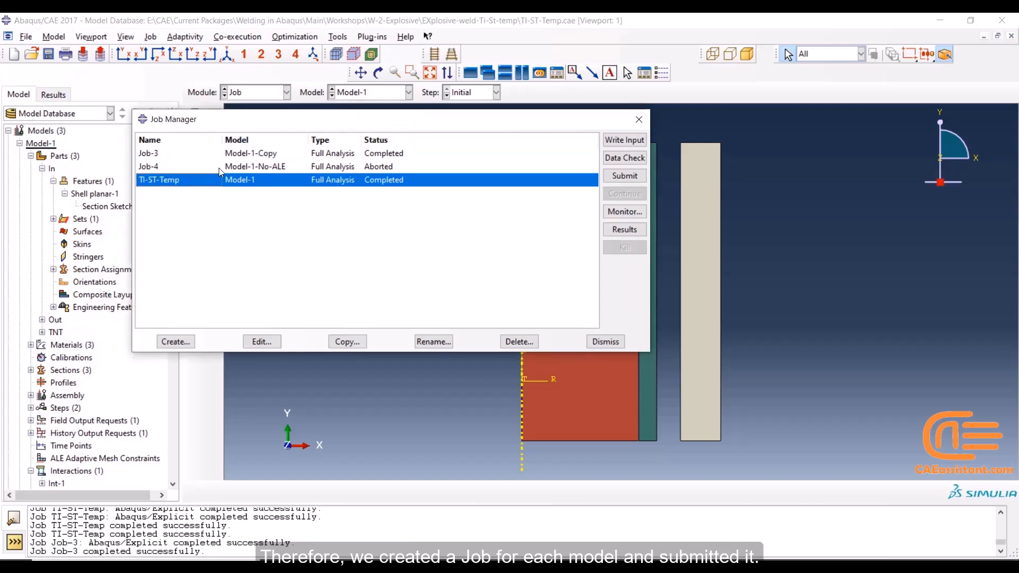
- Examine the error messages in the monitor of Job-4, which runs Model-1-No-ALE, and close the monitor
left_click(281, 167)
left_click(609, 212)
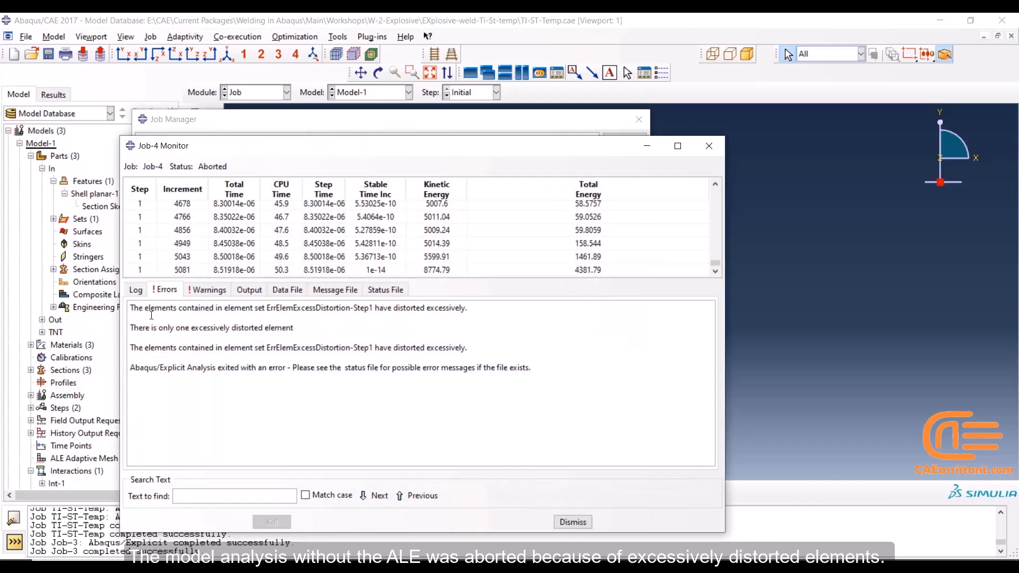
left_click(573, 522)
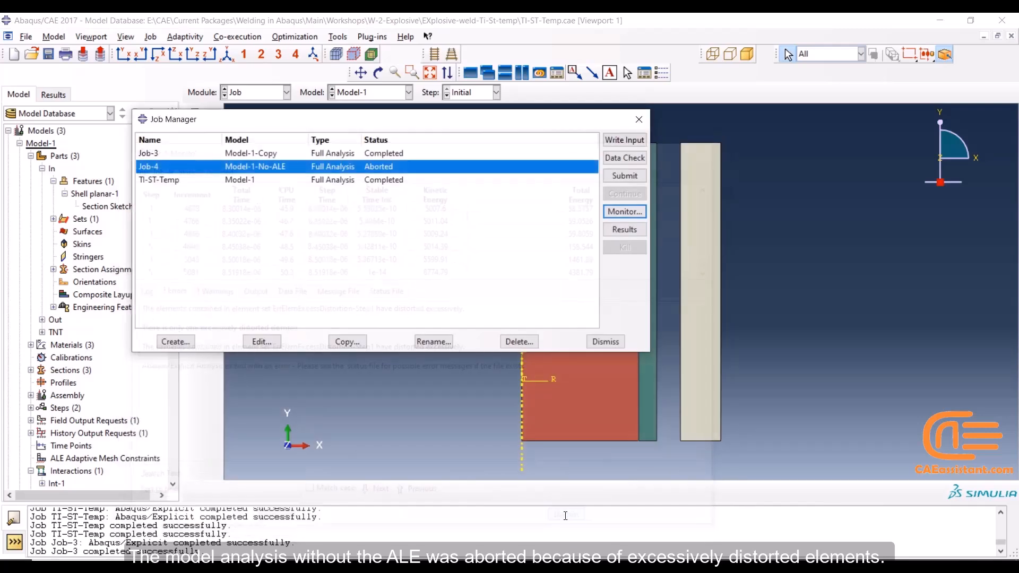
- Open the Job-4 results, plot the Mises stress contours on the deformed shape and examine the elements at the weld interface up close
left_click(624, 230)
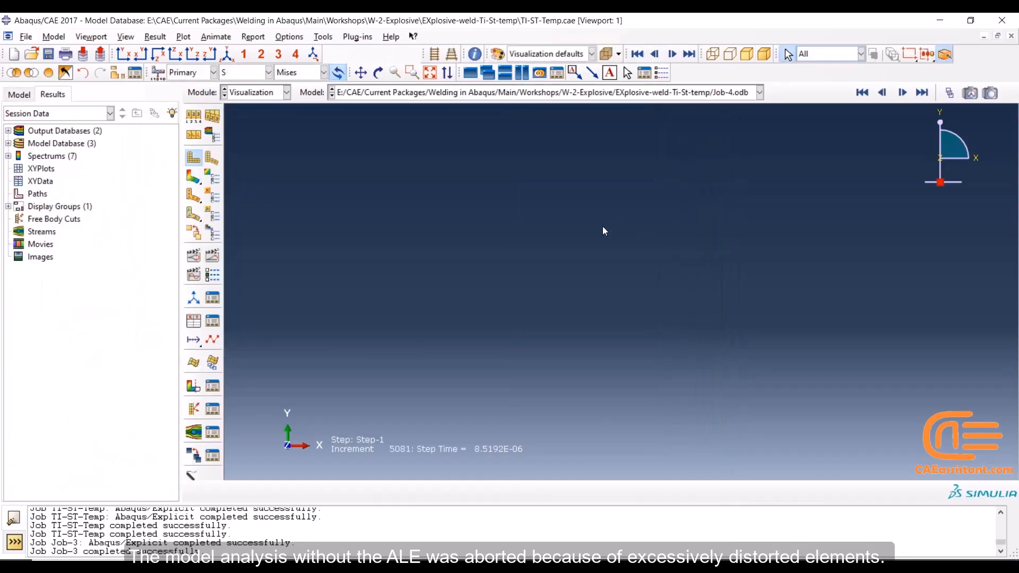
left_click(191, 180)
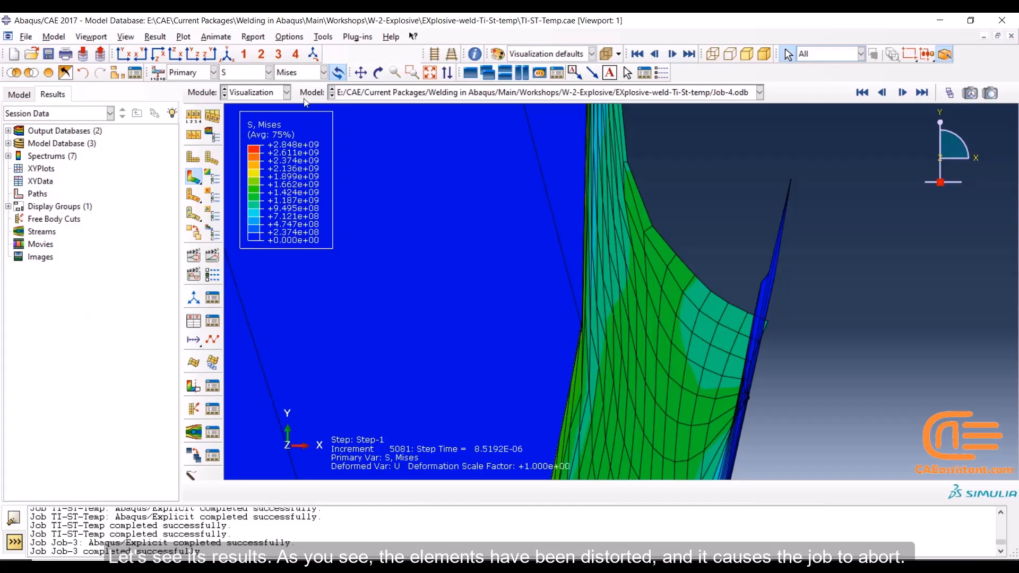
left_click(430, 72)
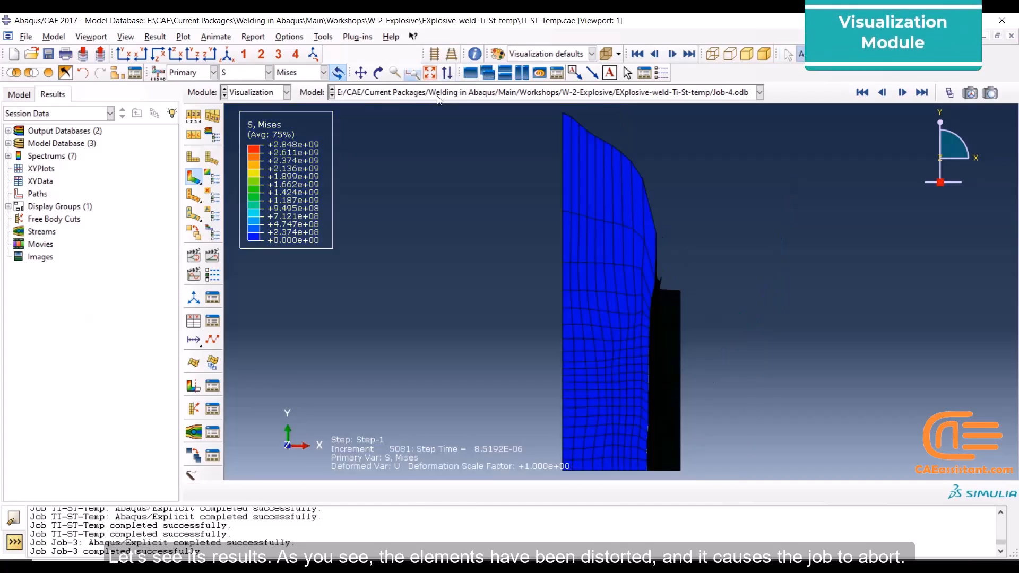
left_click(412, 72)
left_click_drag(641, 273, 663, 298)
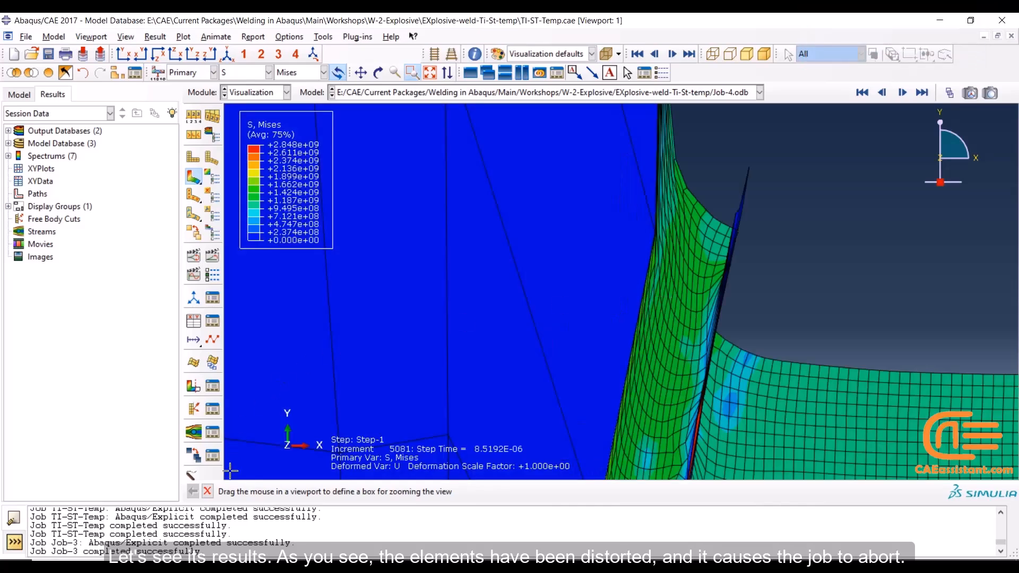
left_click(207, 491)
- Return to the Job module, open the TI-ST-Temp results and plot their Mises stress contours on the deformed shape
left_click(257, 92)
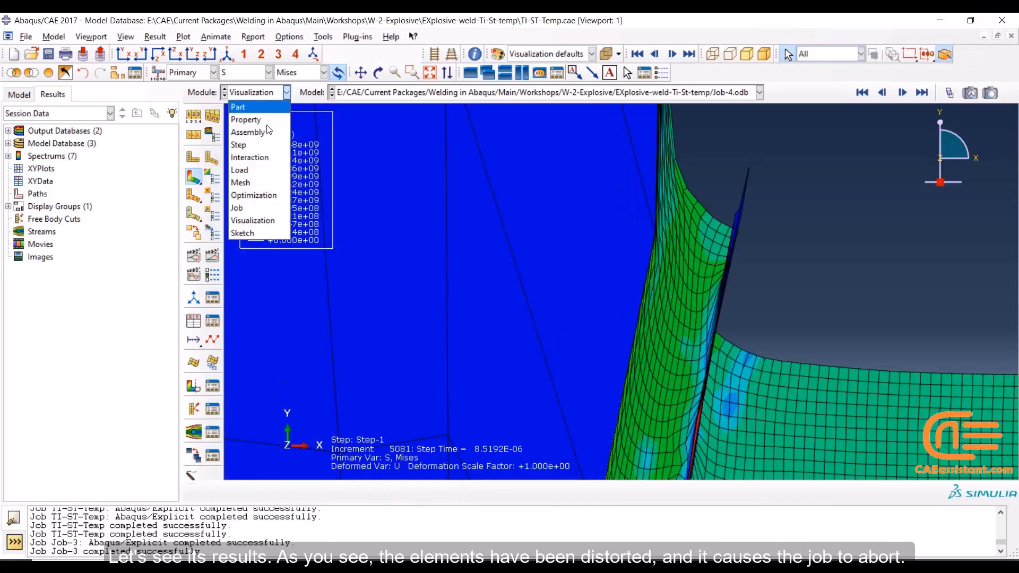
left_click(257, 203)
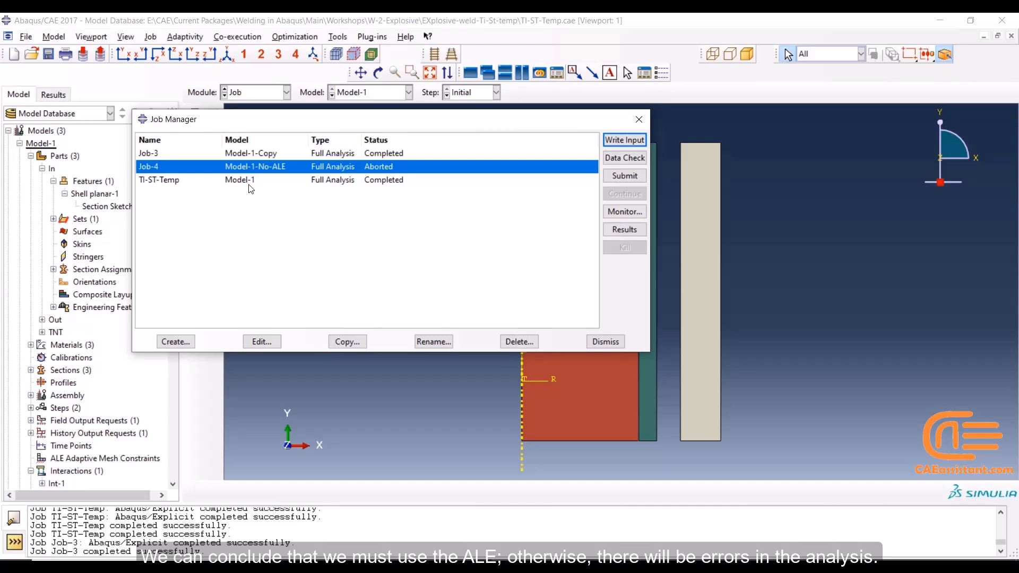
left_click(251, 180)
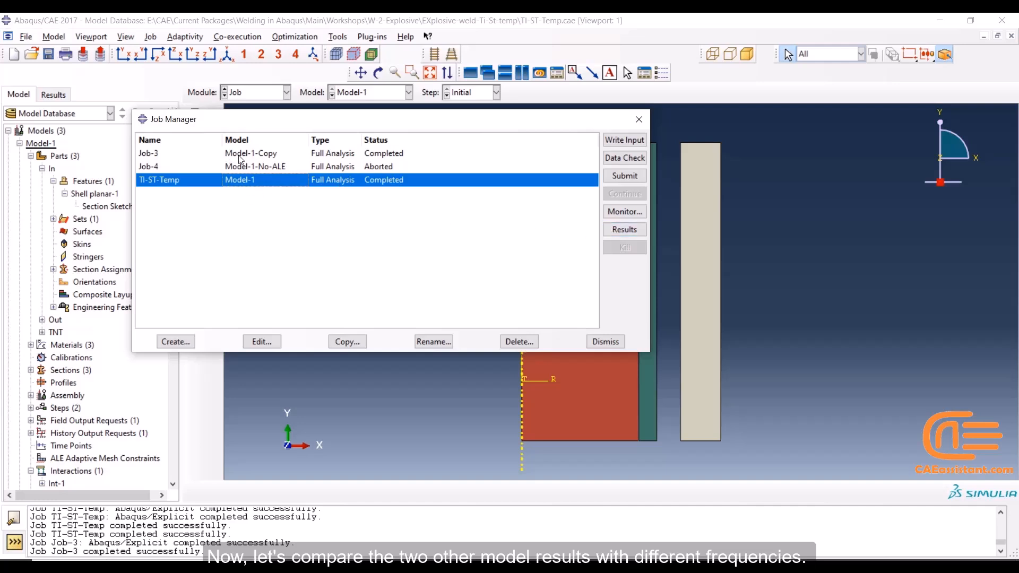
left_click(624, 234)
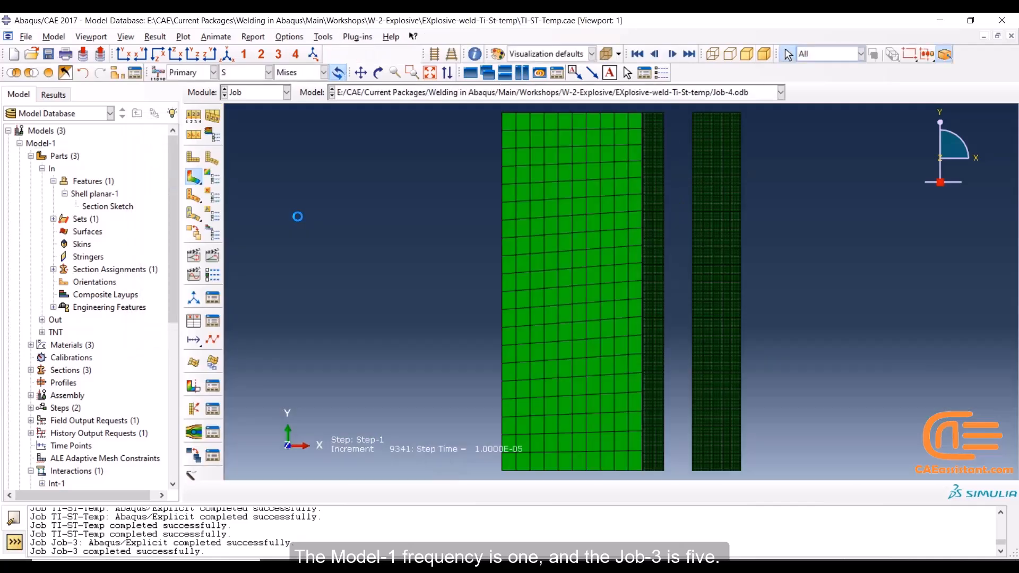
left_click(194, 177)
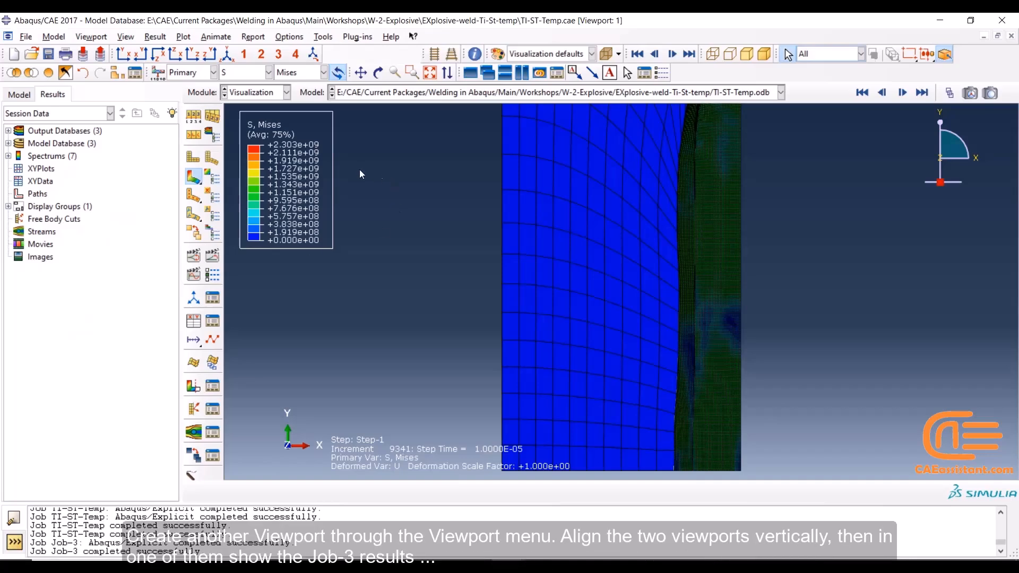
- Create a new viewport and tile the viewports vertically
left_click(101, 37)
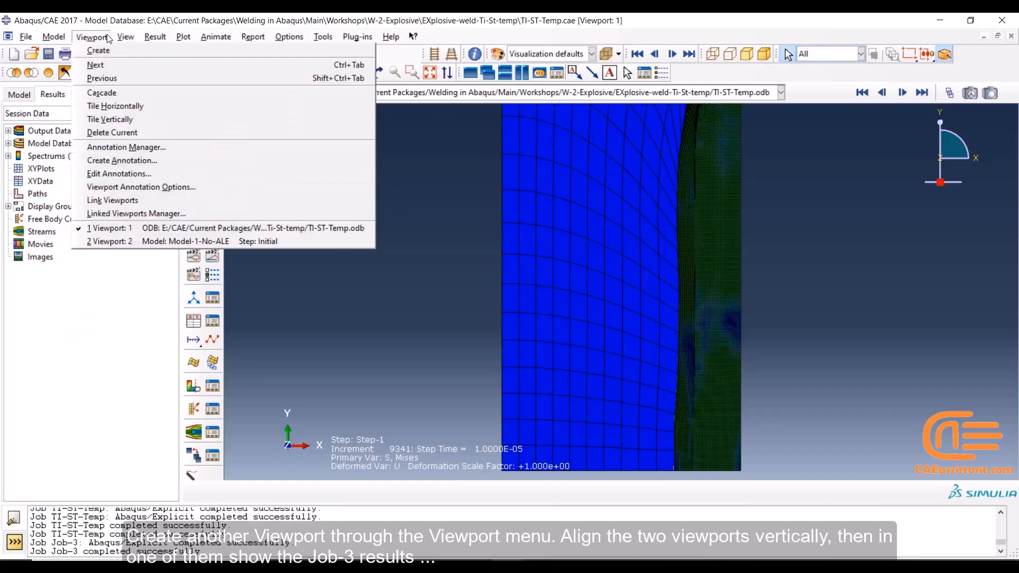
left_click(100, 49)
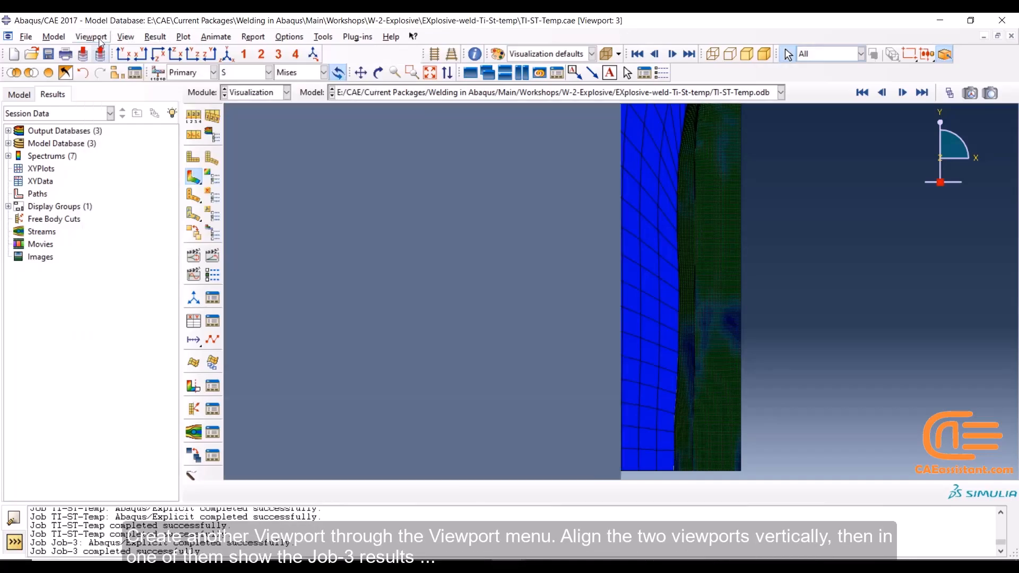
left_click(99, 38)
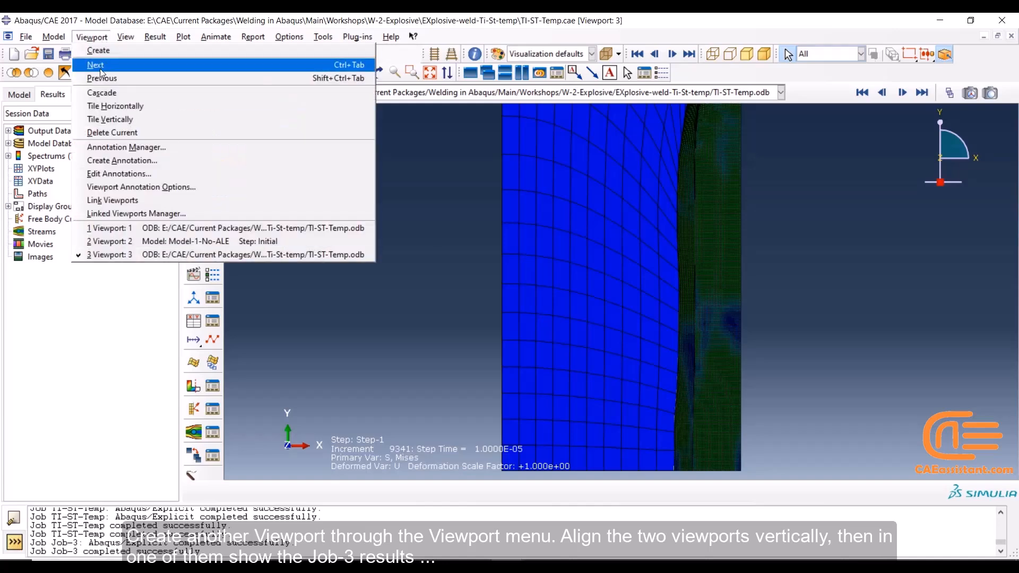
left_click(104, 119)
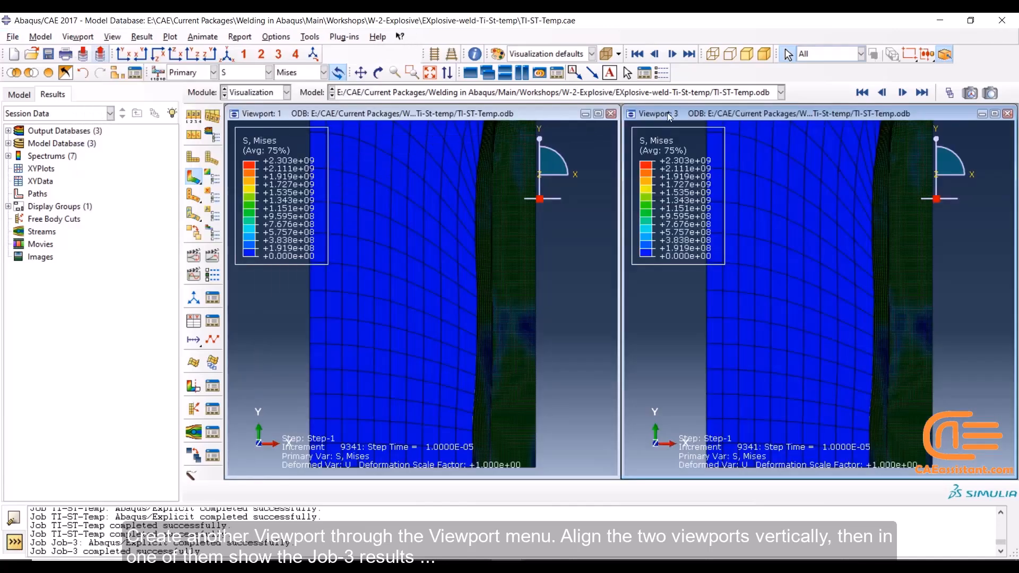
- Go back to the Job module and open the Job-3 results in the new viewport
left_click(288, 95)
left_click(262, 206)
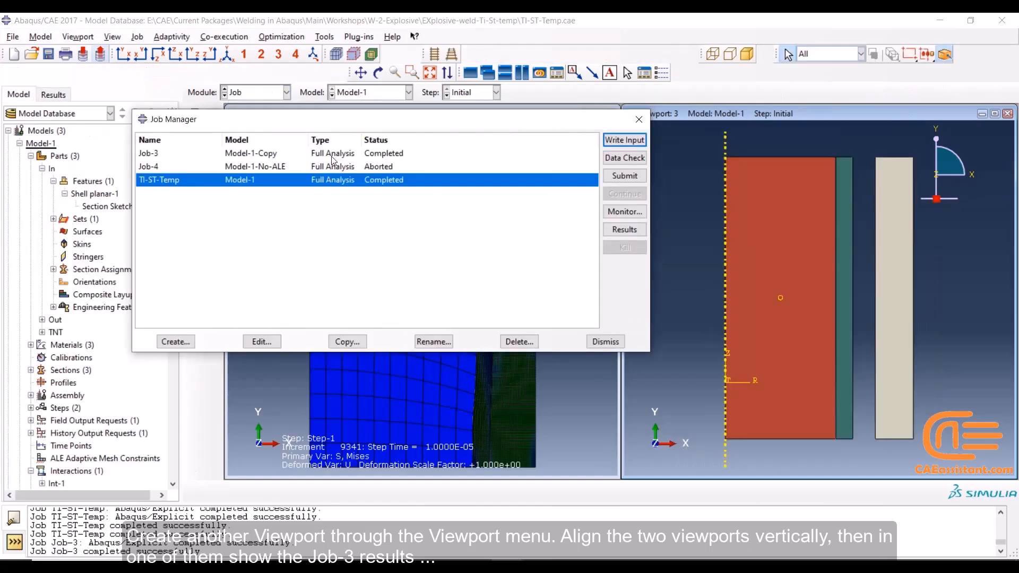
left_click(333, 154)
left_click(610, 231)
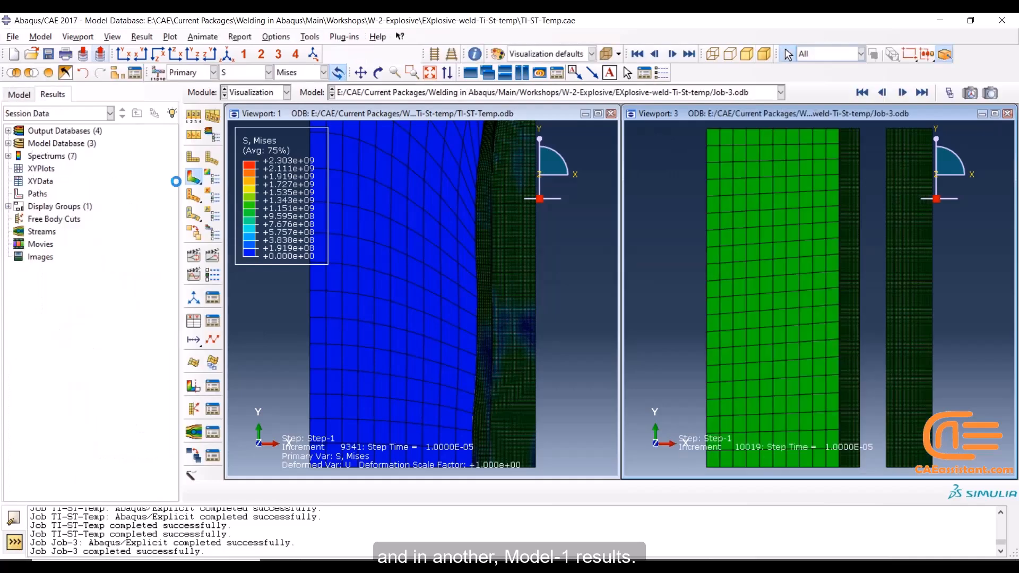
- Plot the Job-3 Mises stress contours on the deformed shape and examine the elements at the weld interface up close
left_click(193, 177)
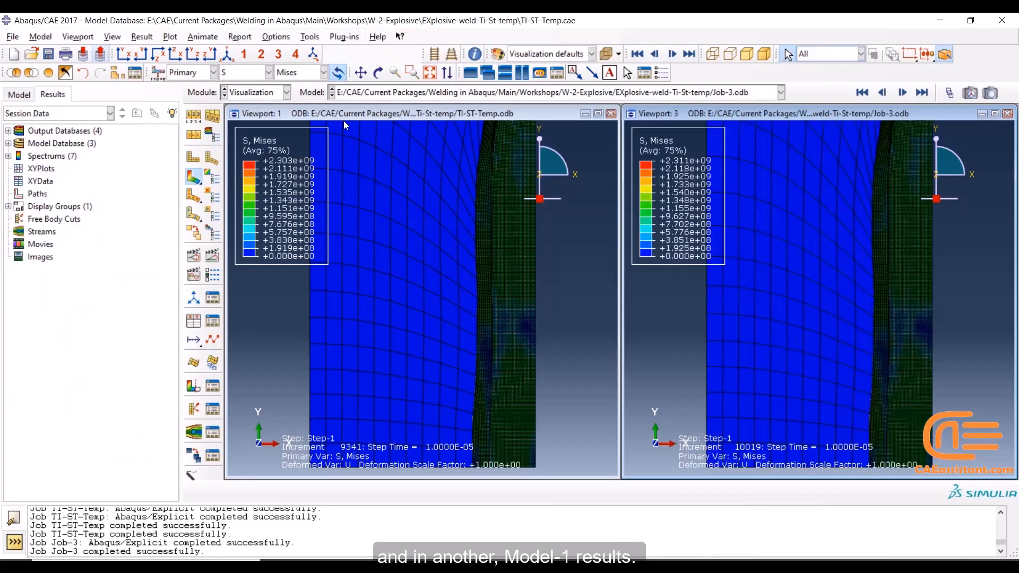
left_click(412, 72)
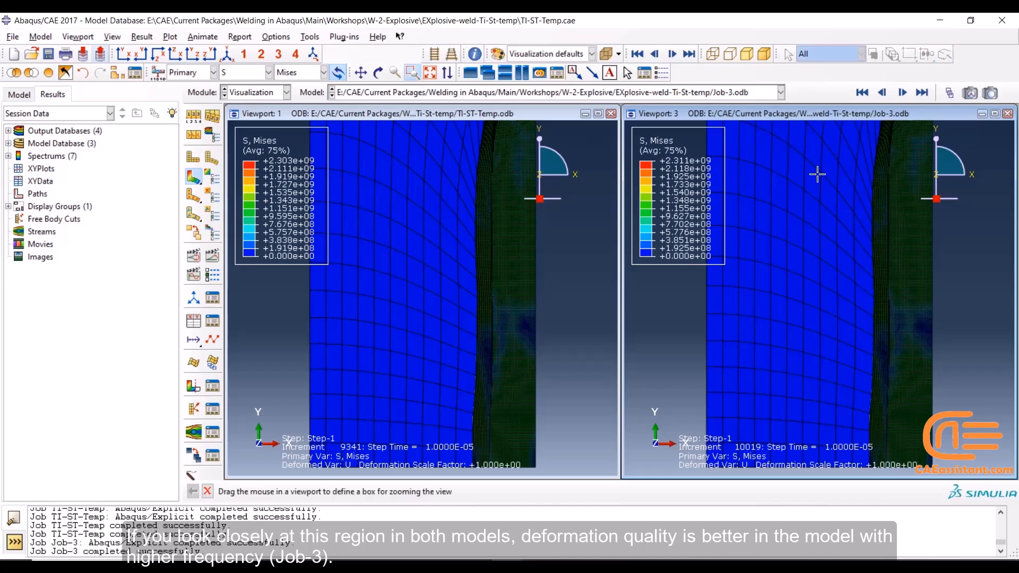
left_click(426, 72)
left_click_drag(831, 261, 873, 313)
left_click_drag(767, 267, 854, 419)
left_click_drag(745, 207, 901, 376)
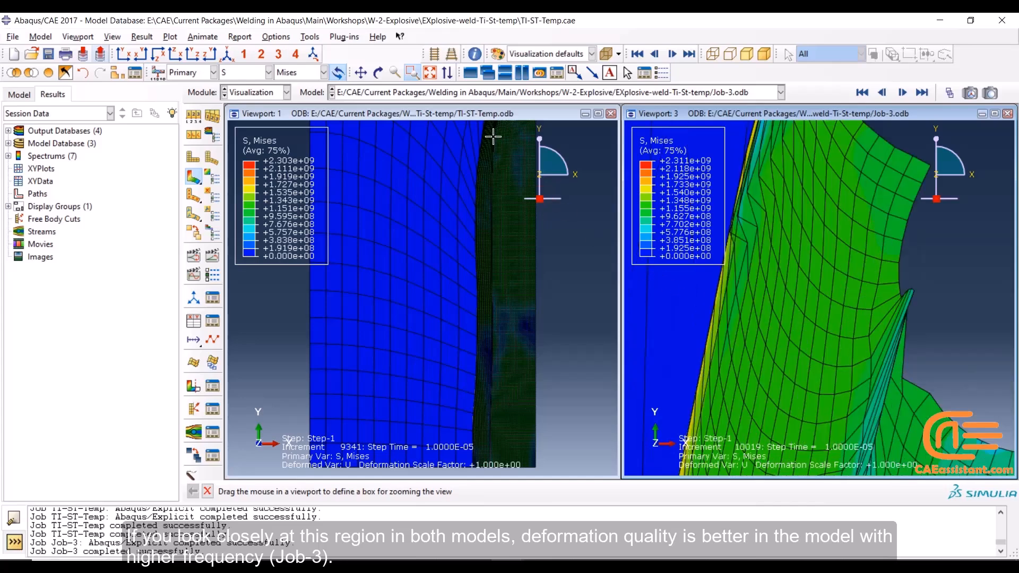
- Examine the same weld interface region in the TI-ST-Temp viewport and compare its element deformation with the Job-3 results
left_click(480, 114)
left_click(430, 73)
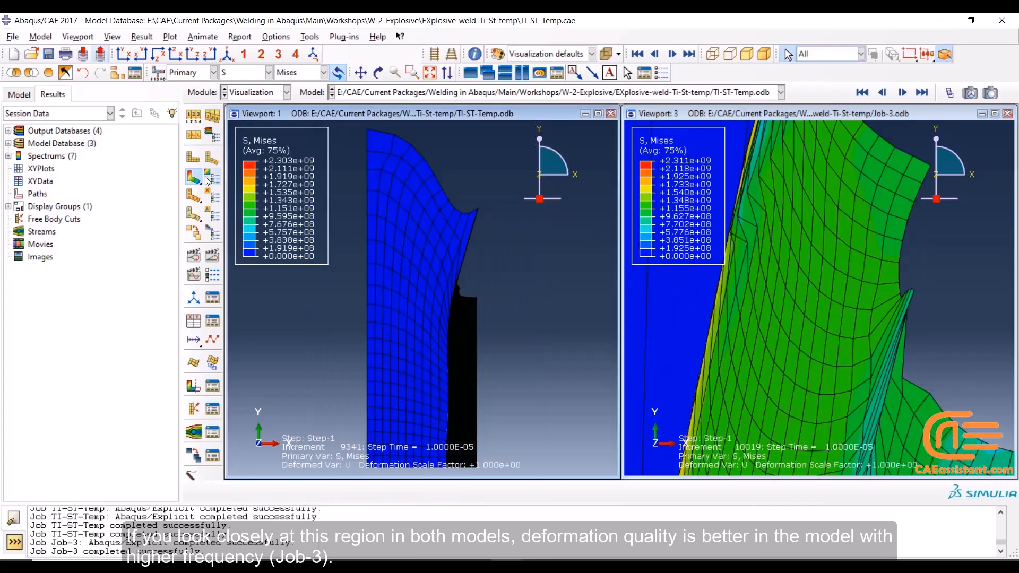
left_click(411, 72)
left_click_drag(454, 292, 509, 341)
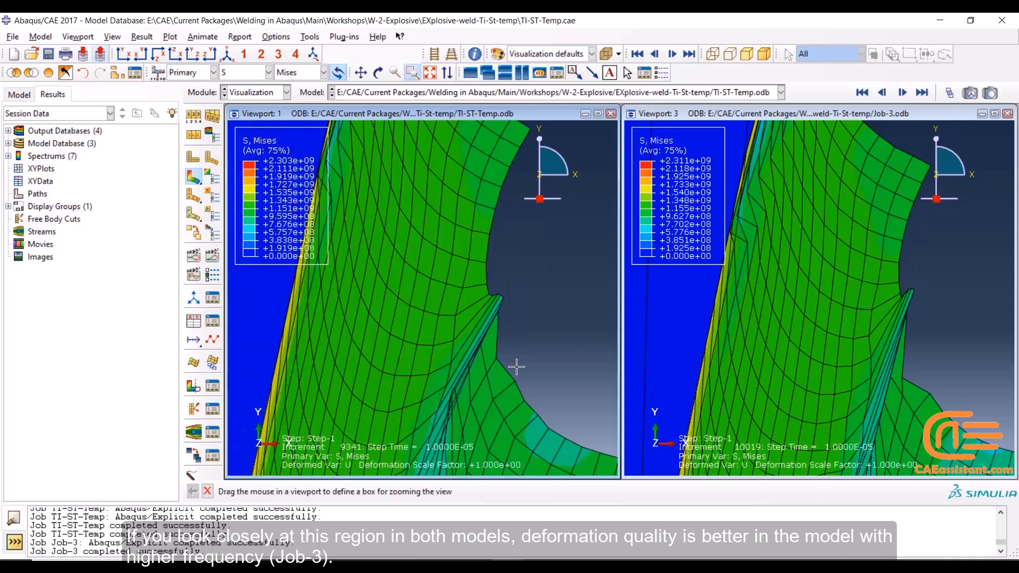
left_click_drag(422, 380, 432, 335)
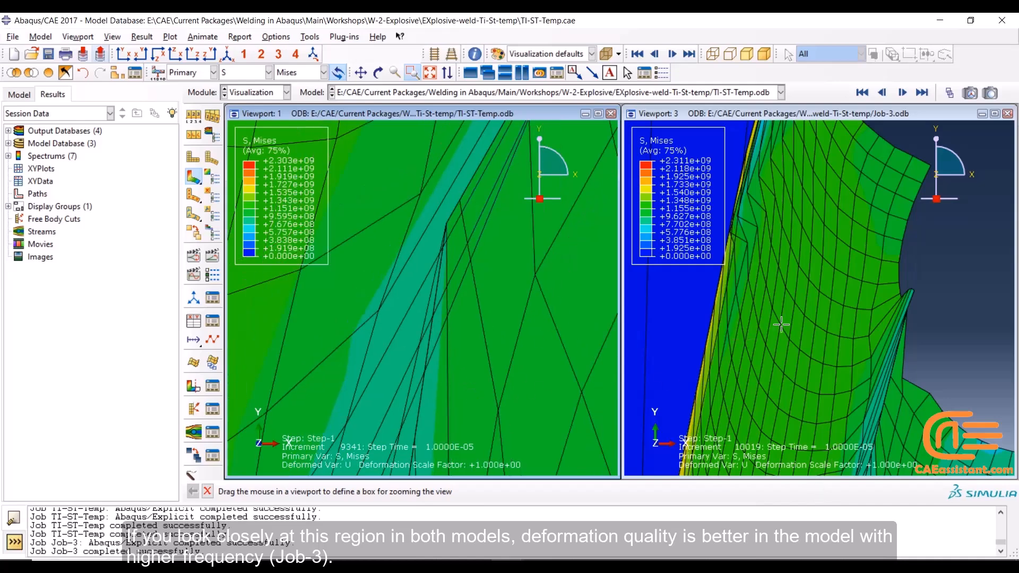
left_click_drag(859, 380, 816, 496)
scroll(834, 399, "down", 10)
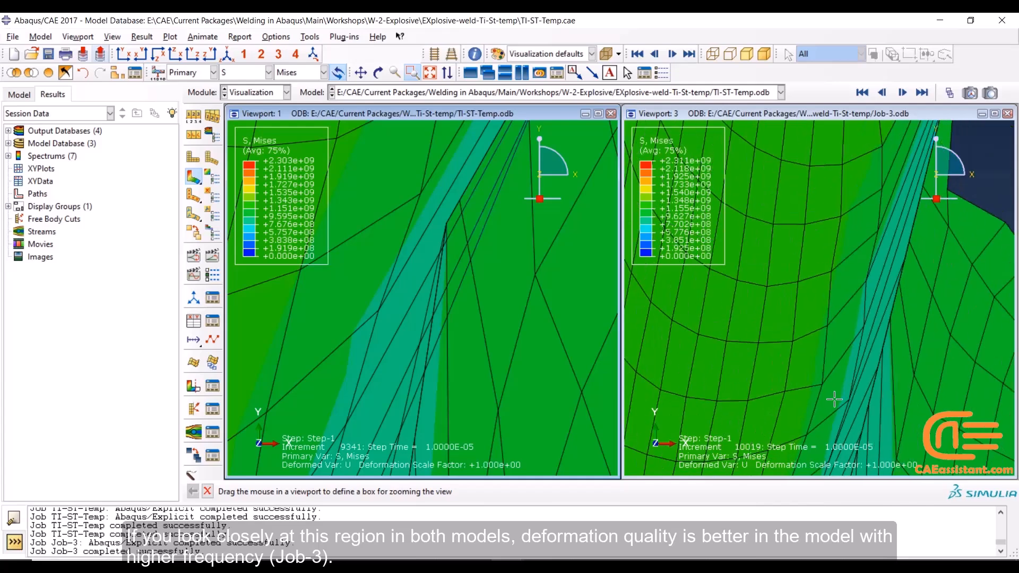
left_click_drag(835, 399, 816, 484)
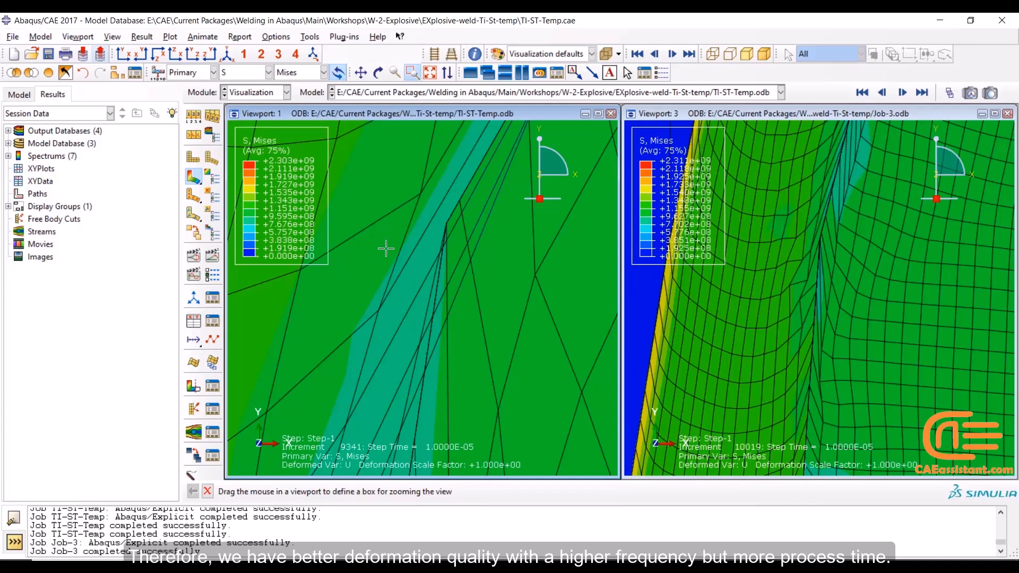
left_click(208, 492)
- Maximize the TI-ST-Temp viewport and plot the nodal temperature NT11 on the whole deformed model
left_click(598, 114)
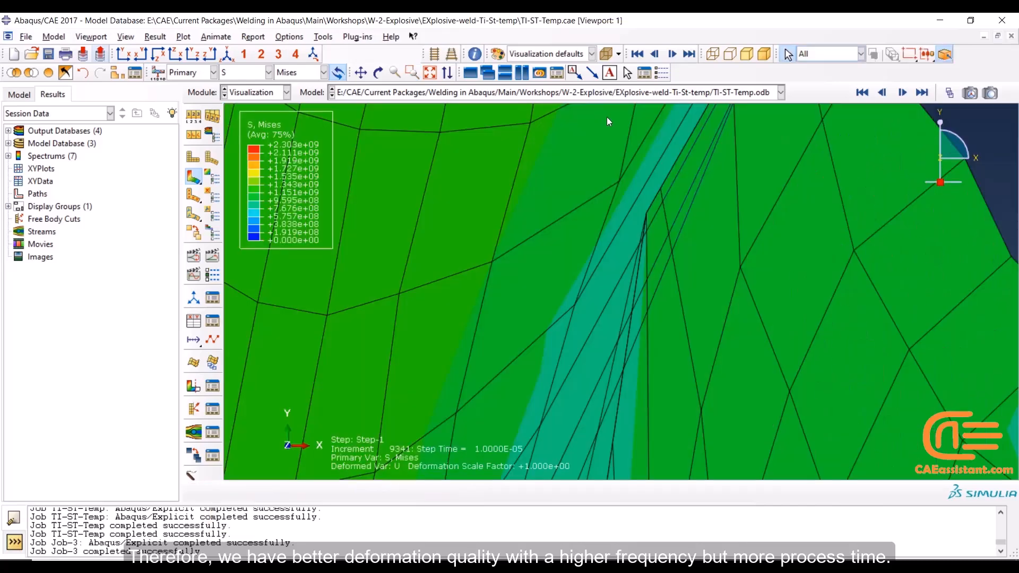
left_click(429, 75)
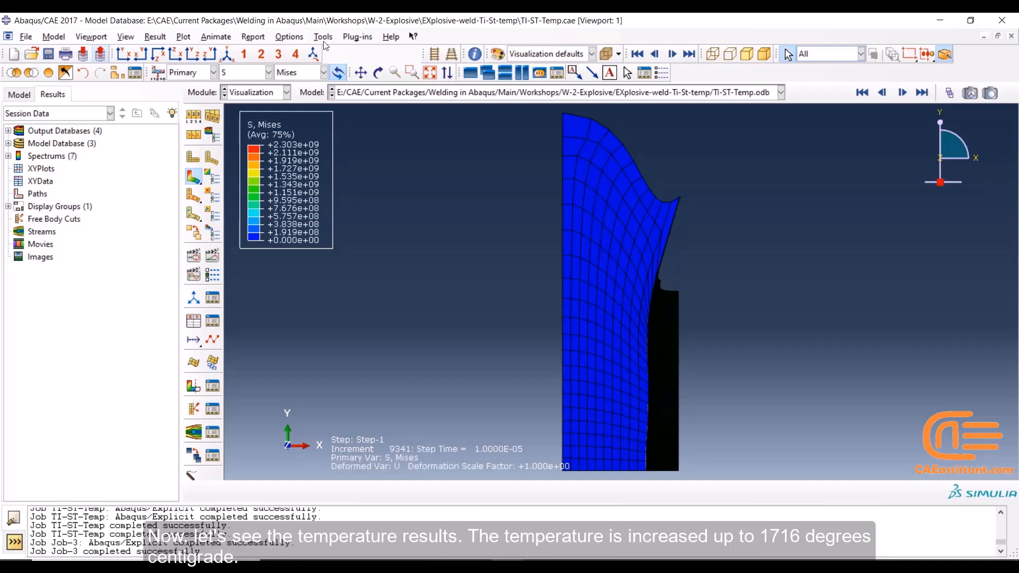
left_click(269, 72)
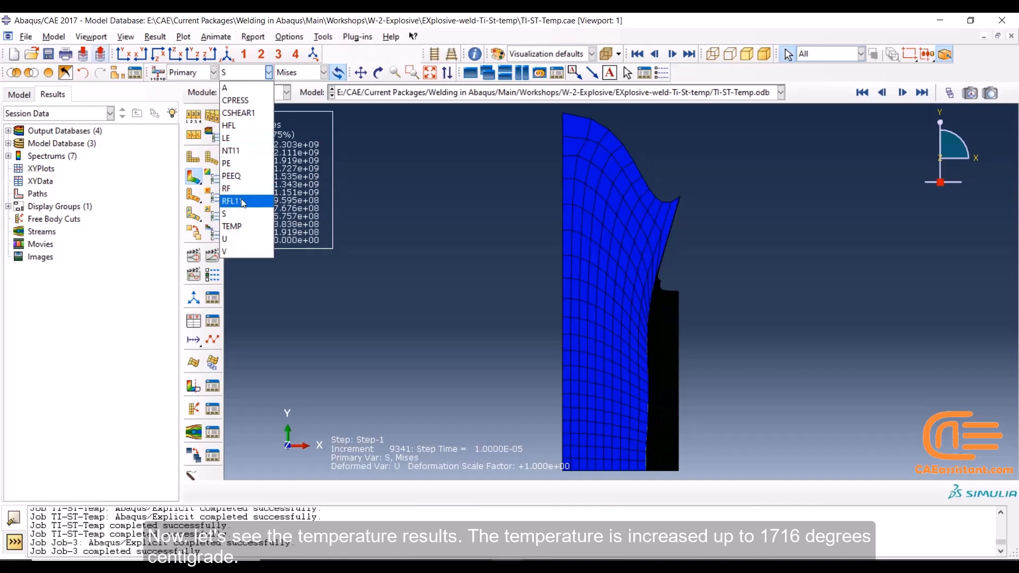
left_click(240, 151)
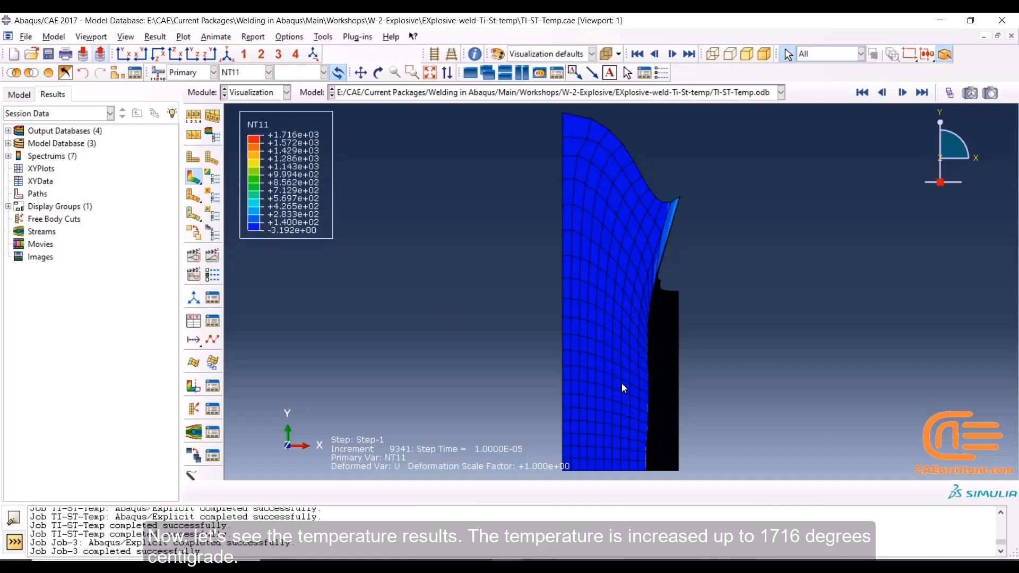
- Examine the temperature distribution along the weld interface and the jet between the two plates up close
scroll(638, 371, "down", 5)
scroll(676, 215, "down", 5)
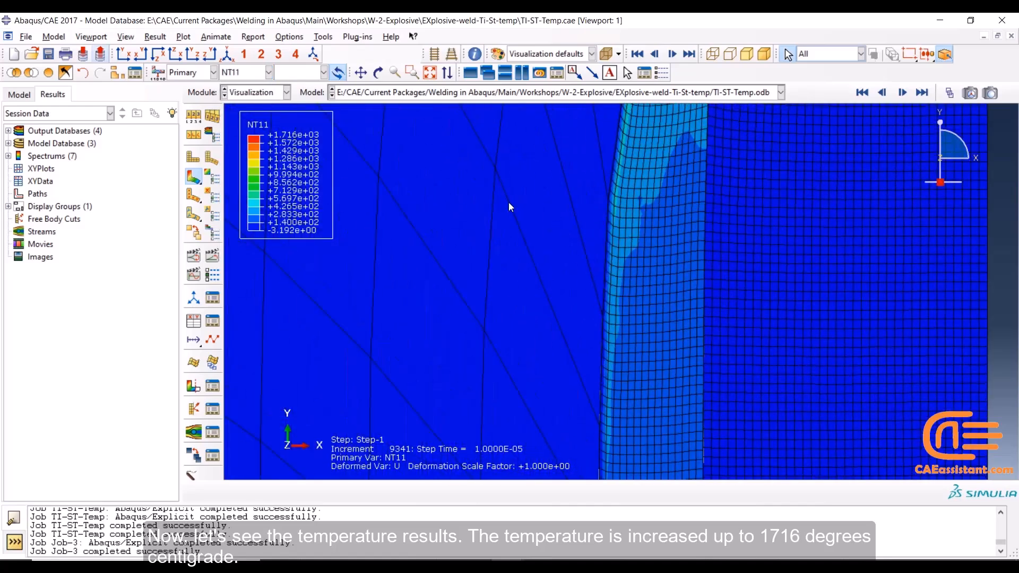
left_click(429, 73)
left_click(412, 72)
left_click_drag(575, 286, 695, 271)
left_click_drag(722, 359, 794, 392)
scroll(727, 304, "down", 5)
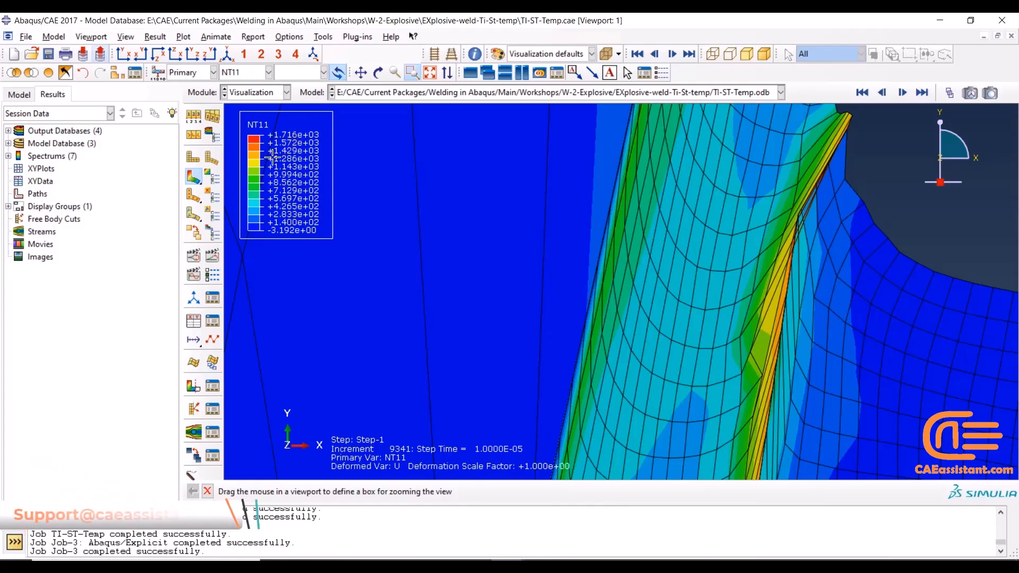
- Display the Mises stress contours at the weld interface, followed by the LE maximum in-plane principal strain contours
left_click(244, 73)
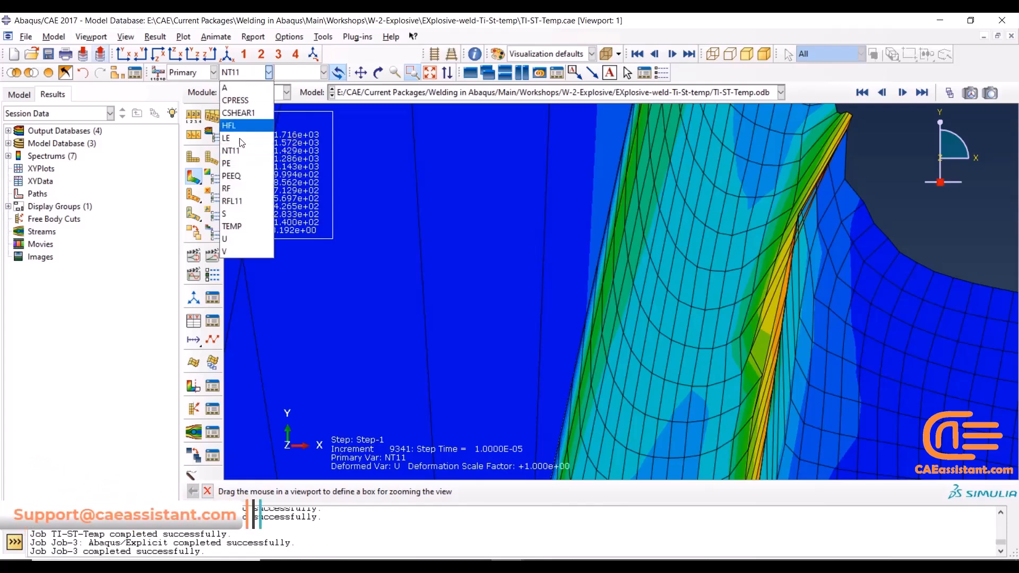
left_click(240, 210)
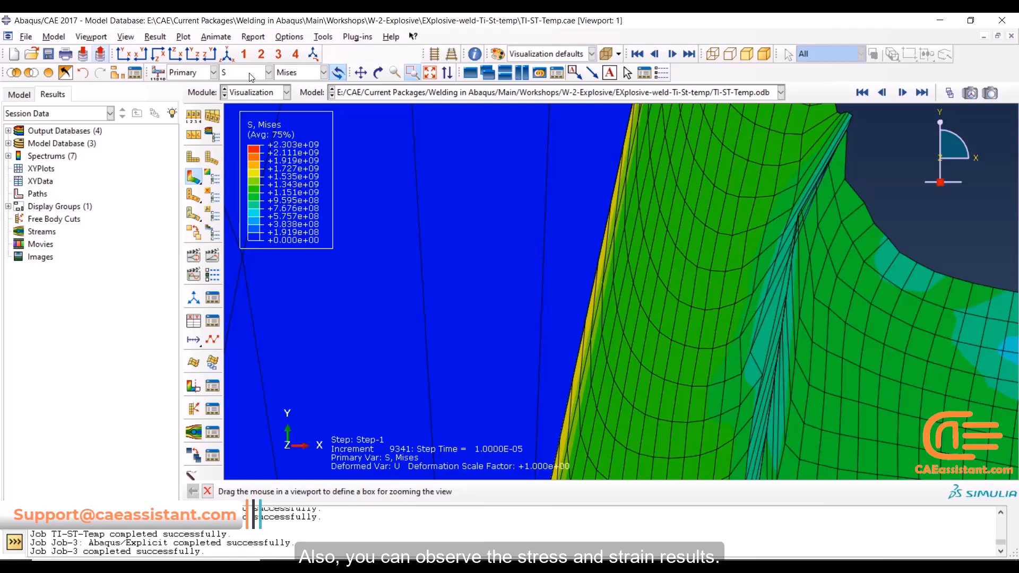
left_click(251, 77)
left_click(233, 138)
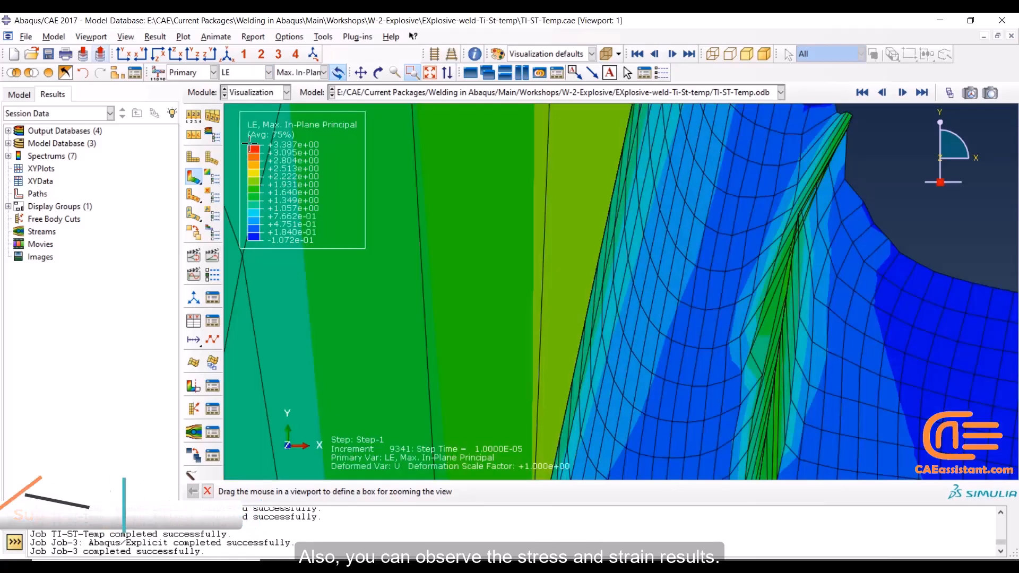
- Show the model in isometric view and sweep its elements from 0 to 270 degrees in the ODB display options
left_click(228, 53)
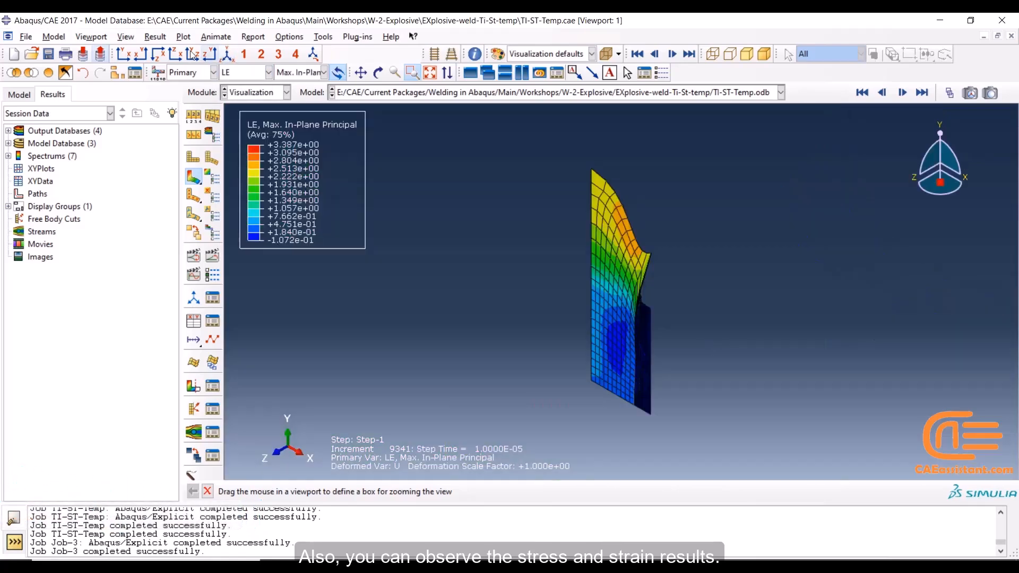
left_click(130, 39)
left_click(154, 280)
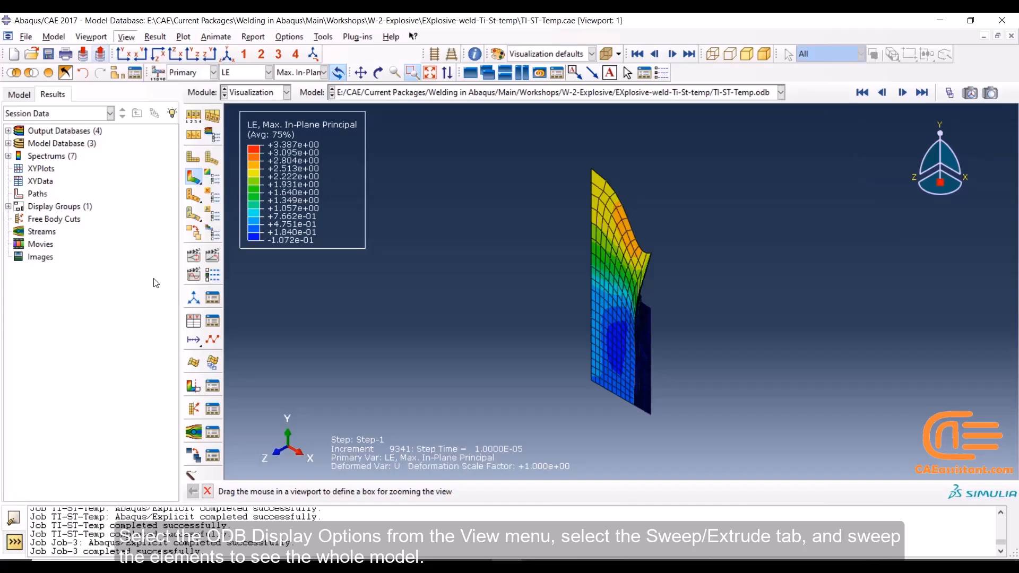
left_click(289, 148)
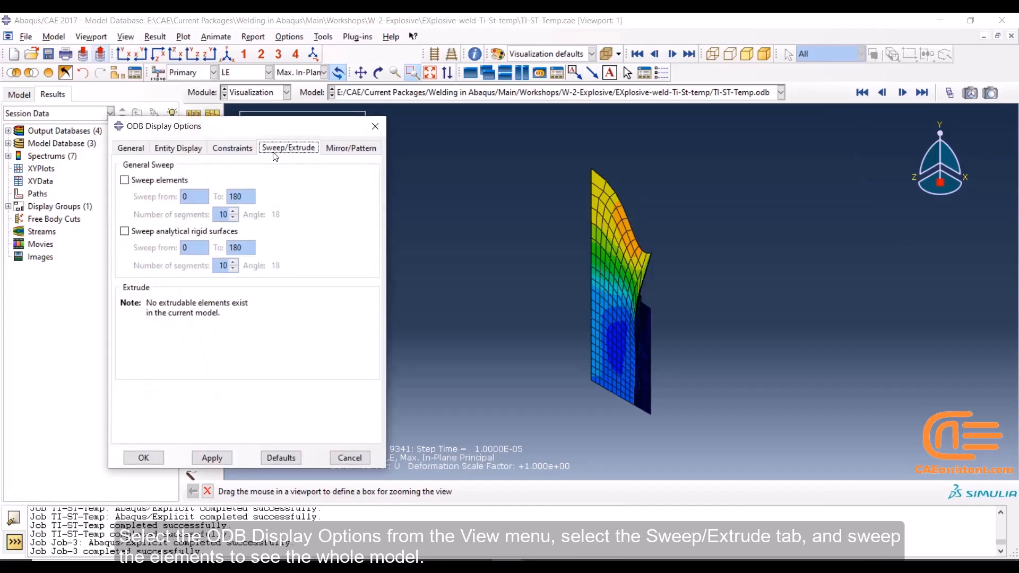
left_click(124, 180)
left_click_drag(245, 199, 228, 198)
type("270")
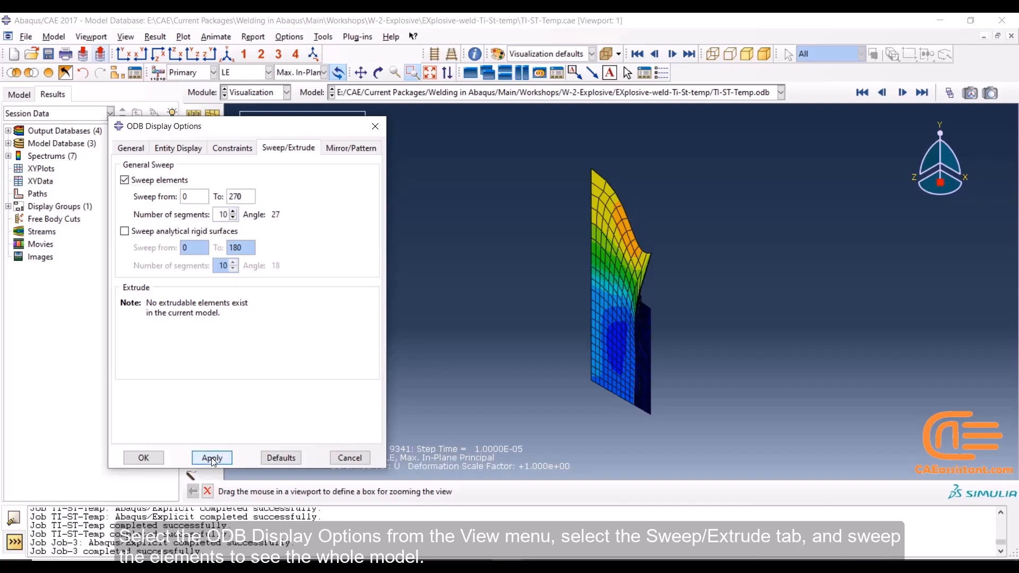
left_click(212, 458)
scroll(662, 289, "up", 3)
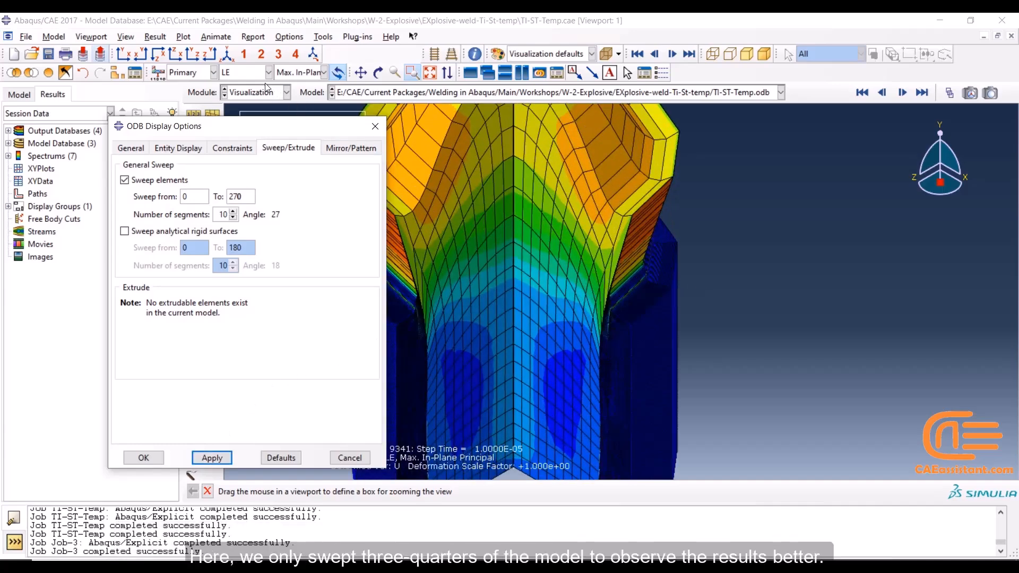
left_click(375, 125)
- Review the NT11 temperature contours on the swept model and switch the plotted variable back to Mises stress
left_click(268, 72)
left_click(241, 149)
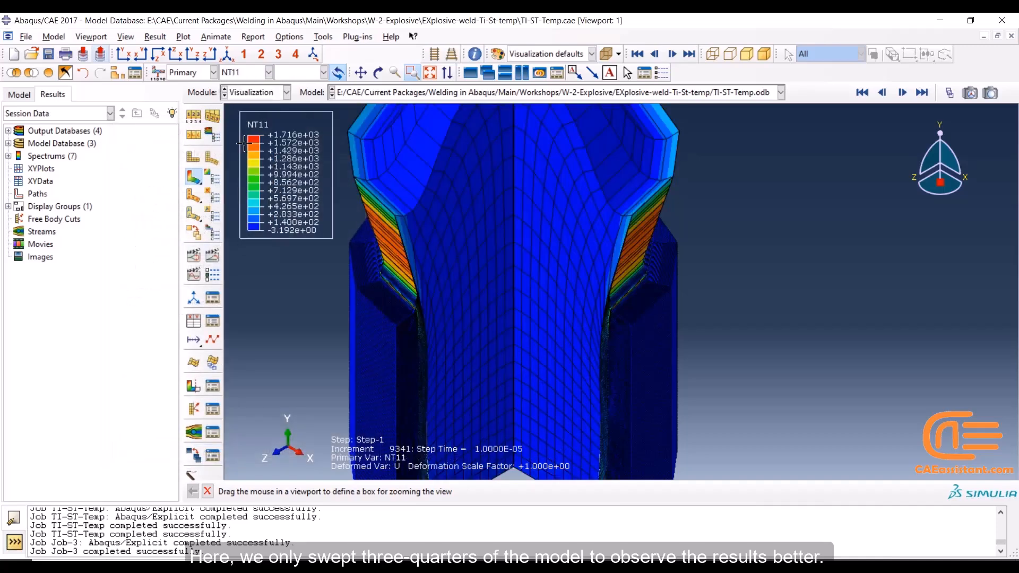
left_click(268, 72)
left_click(240, 221)
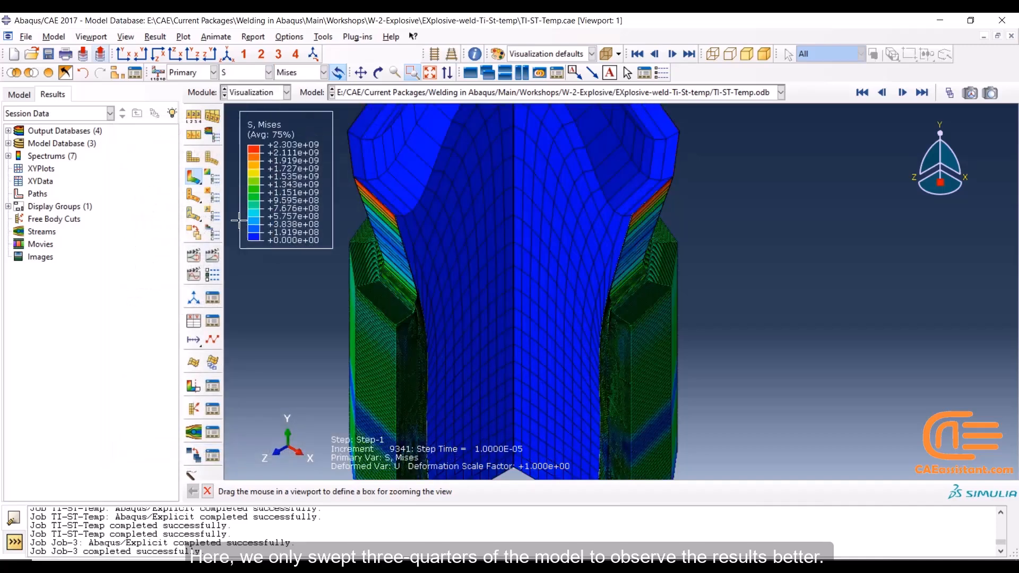
- Set the visible edges to Free edges in the common plot options
left_click(211, 153)
left_click(263, 240)
left_click(187, 389)
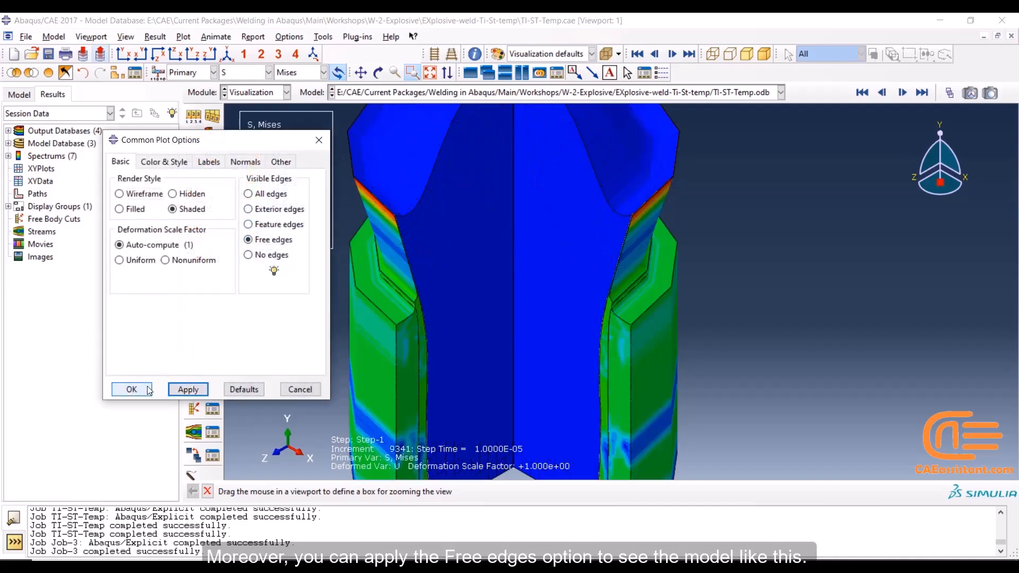
left_click(132, 390)
- Animate the time history of the swept model's Mises stress and watch the weld interface up close
left_click(228, 54)
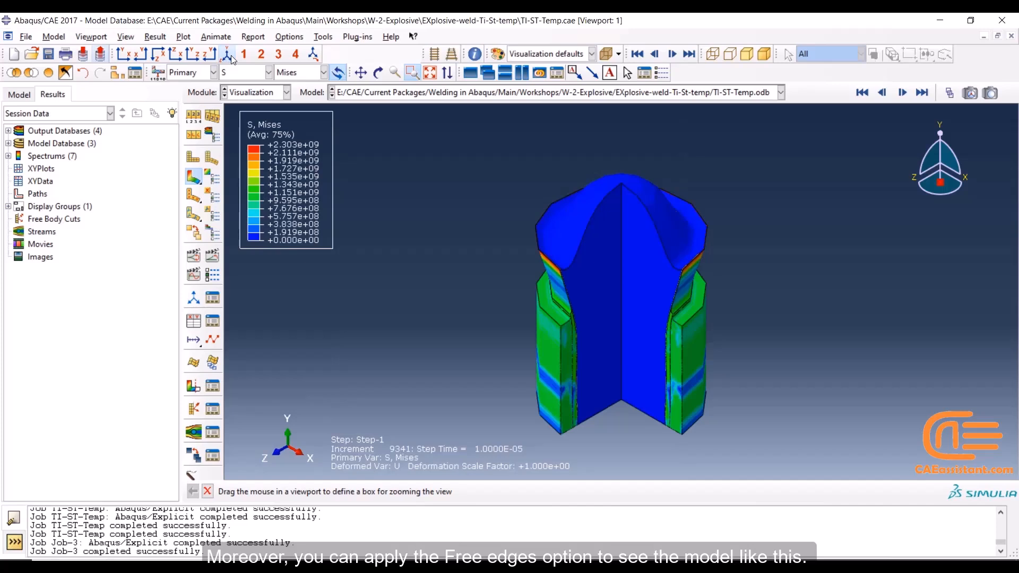
left_click(211, 256)
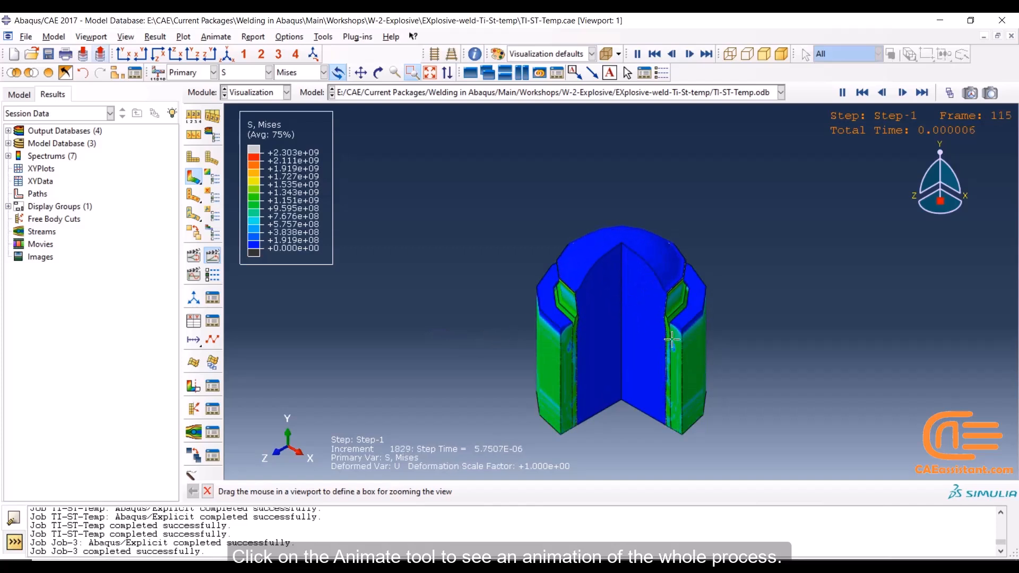
scroll(684, 341, "up", 6)
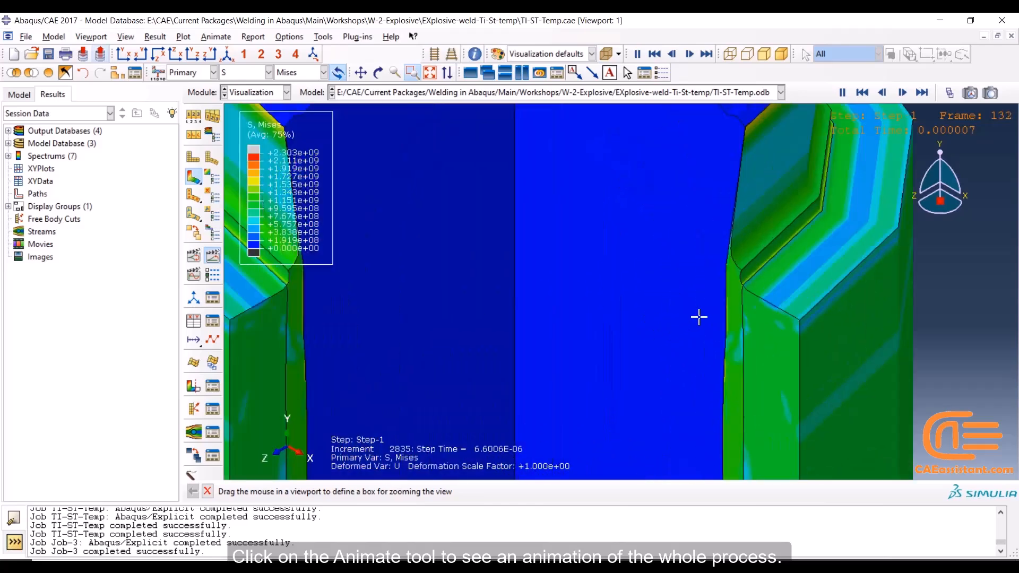
scroll(713, 308, "up", 2)
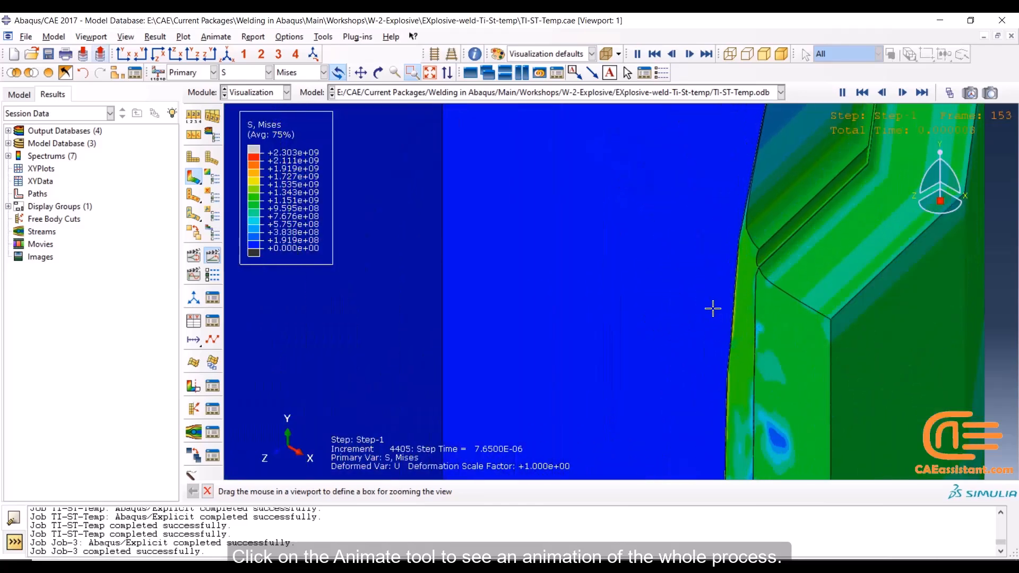
scroll(713, 308, "up", 3)
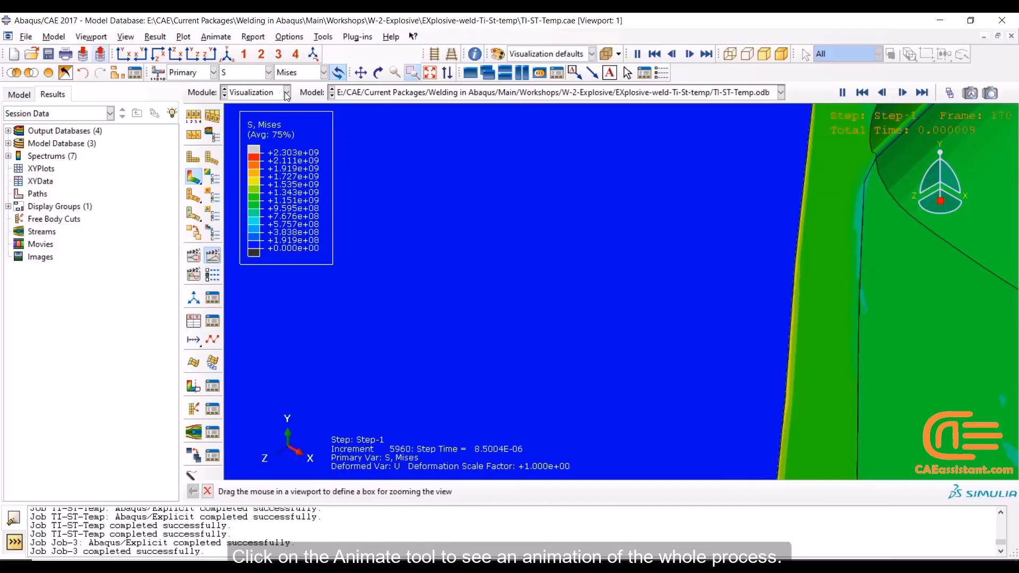